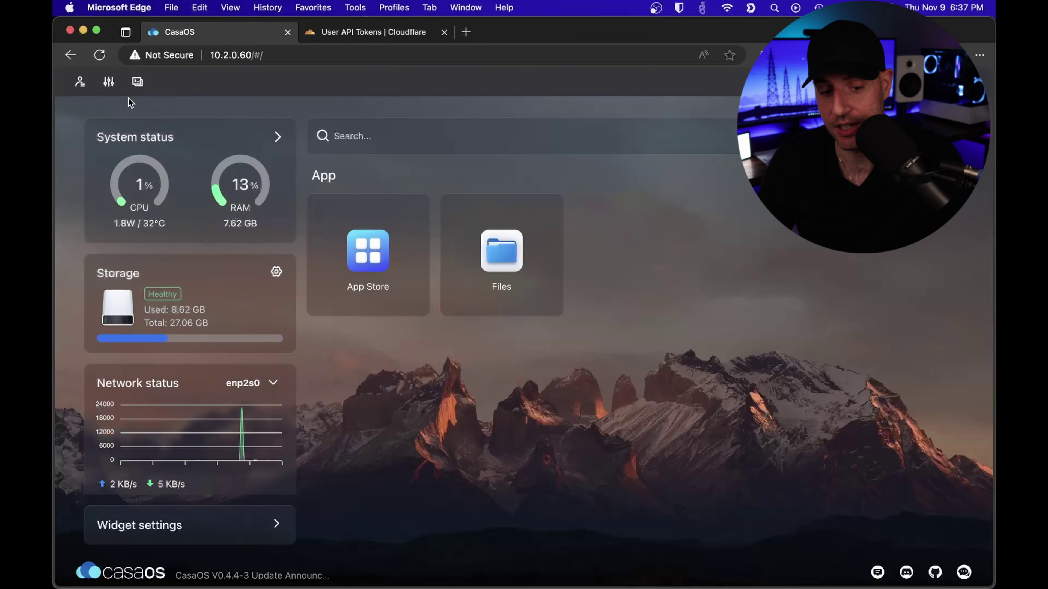
Change the CasaOS WebUI port in Settings from 80 to 5900
click(110, 81)
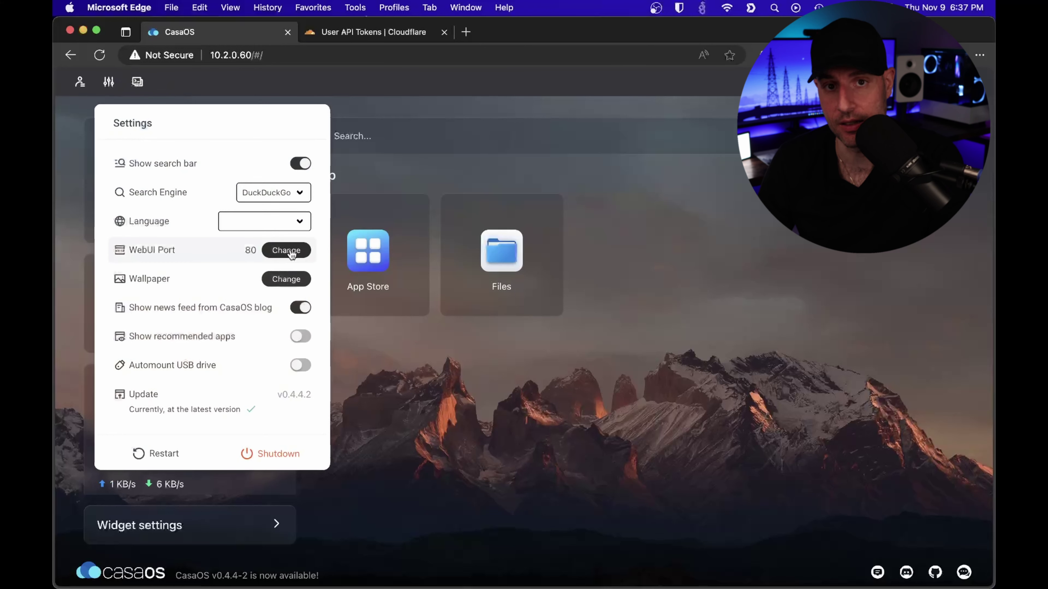
click(291, 251)
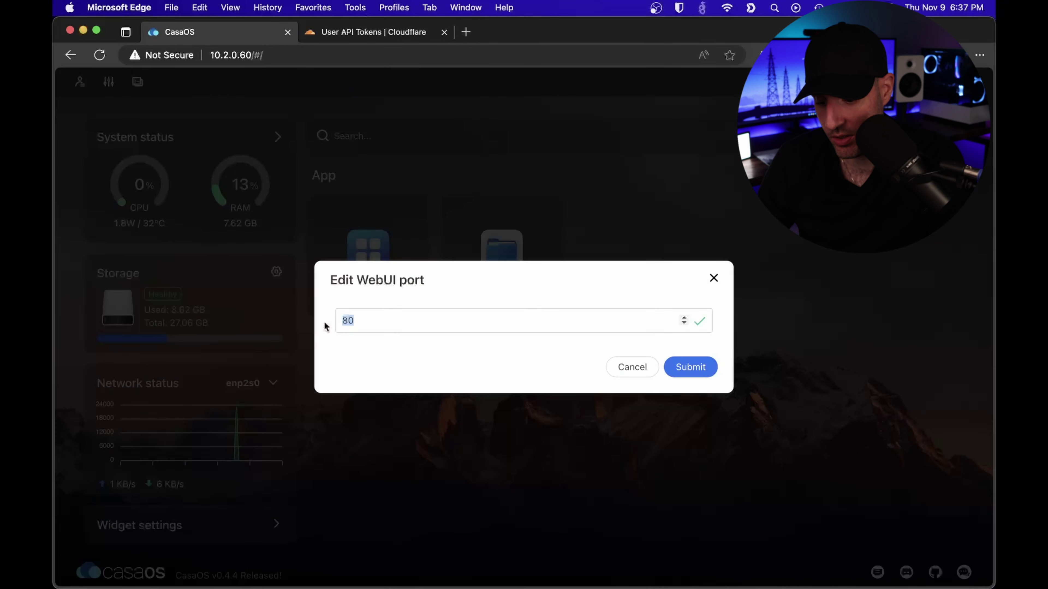
text(5900)
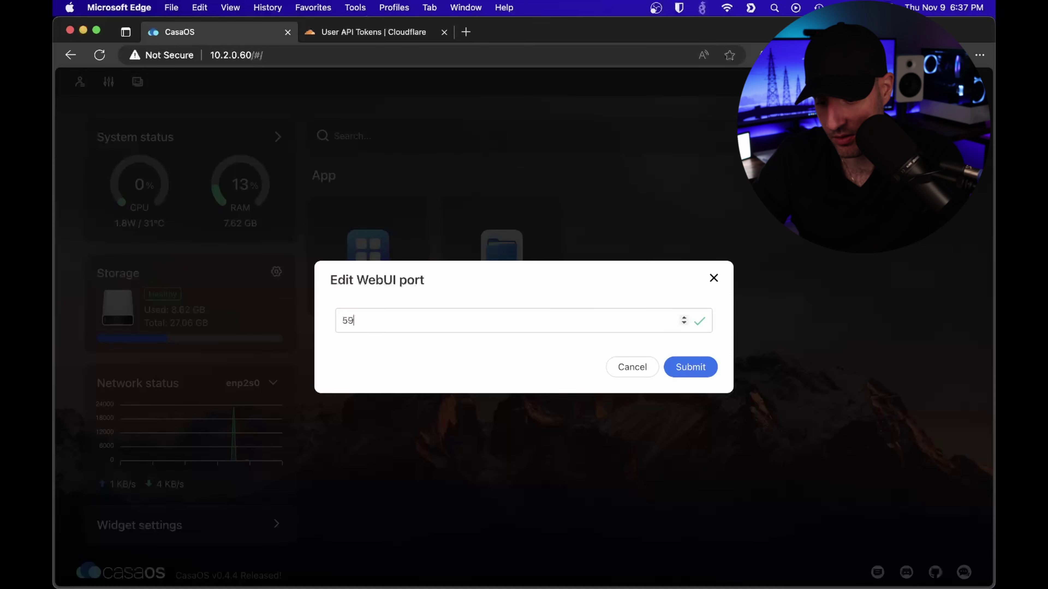
click(703, 364)
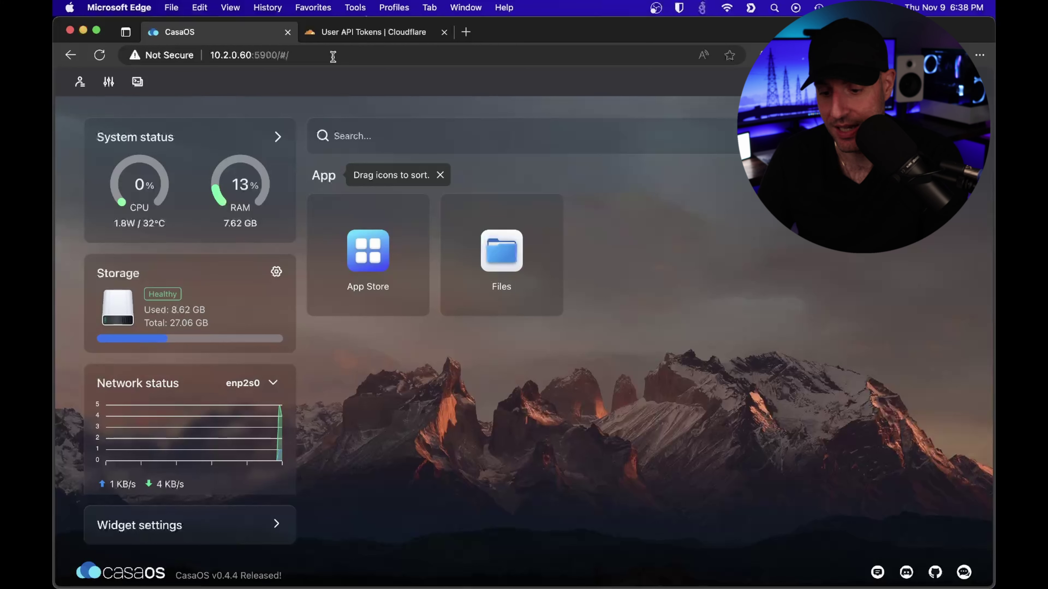
Install Pi-hole from the CasaOS App Store, continuing past the password tip
click(368, 263)
scroll(618, 463, down, 15)
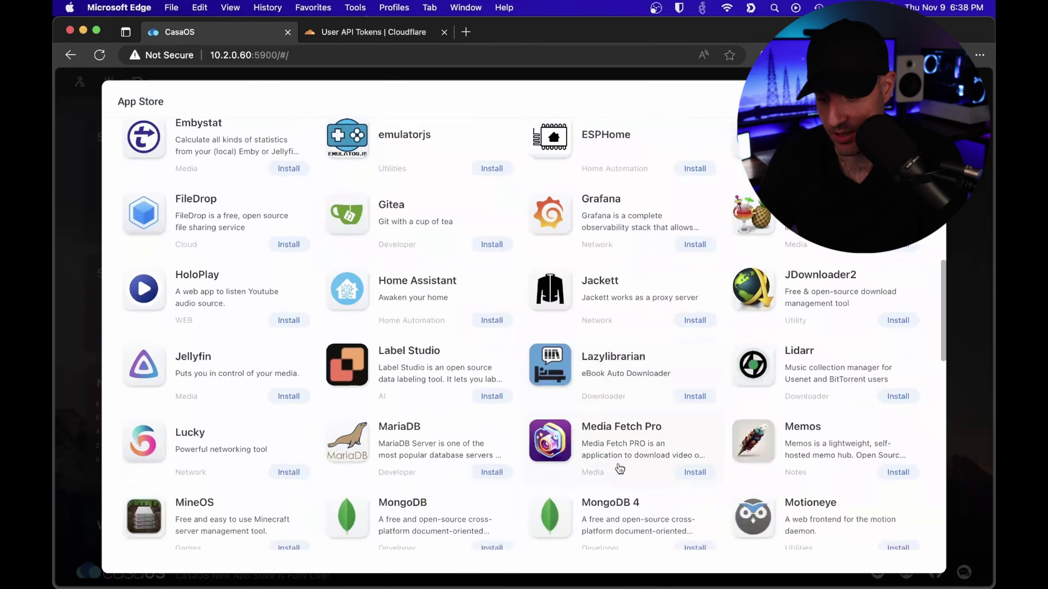
scroll(620, 466, down, 10)
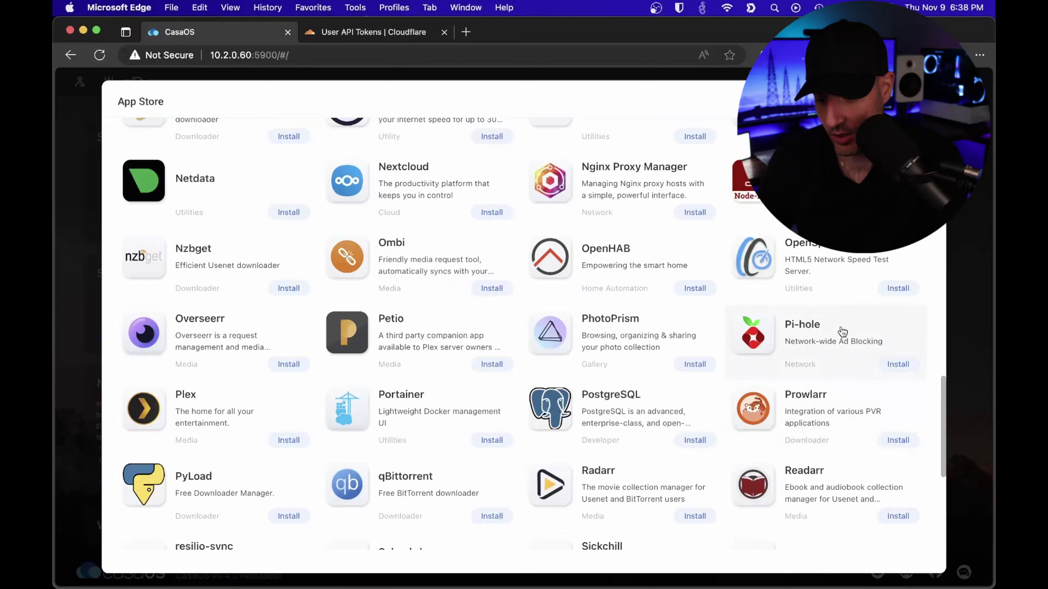
click(898, 365)
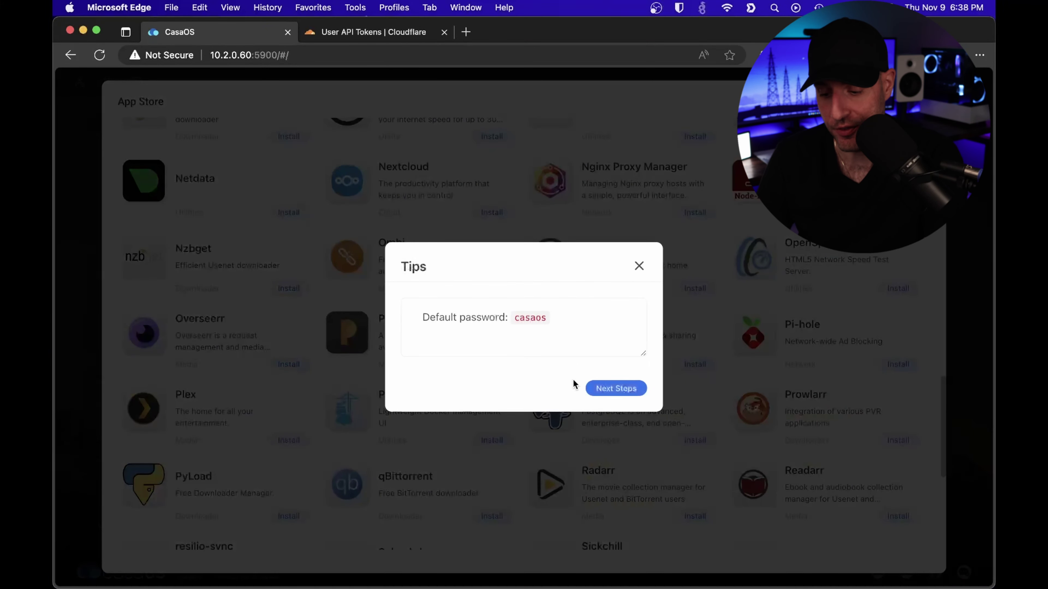
click(617, 389)
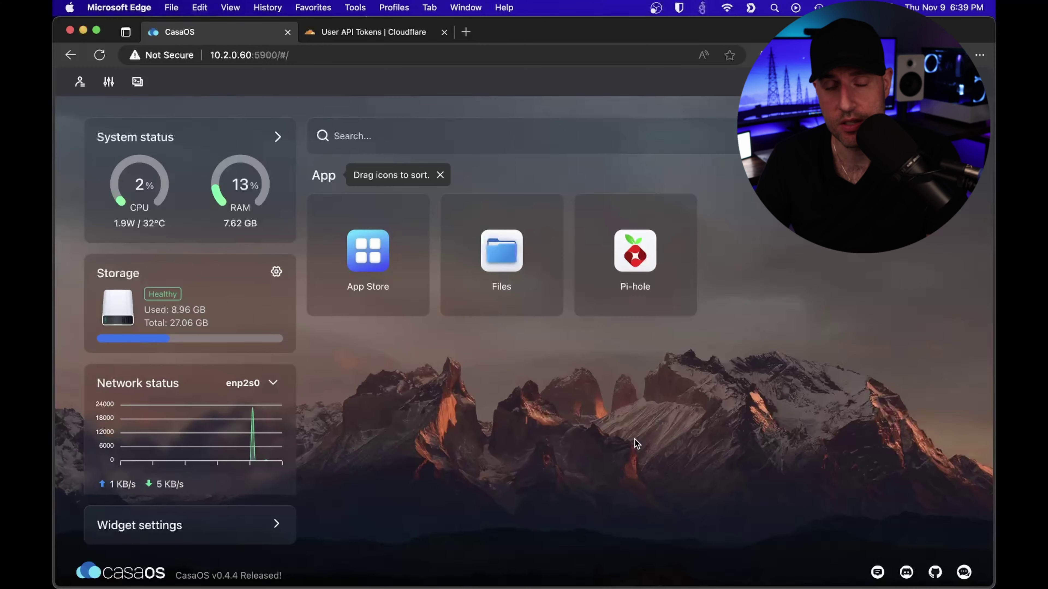
Open Pi-hole in a new tab, log in with the admin password, and view Adlists
click(644, 252)
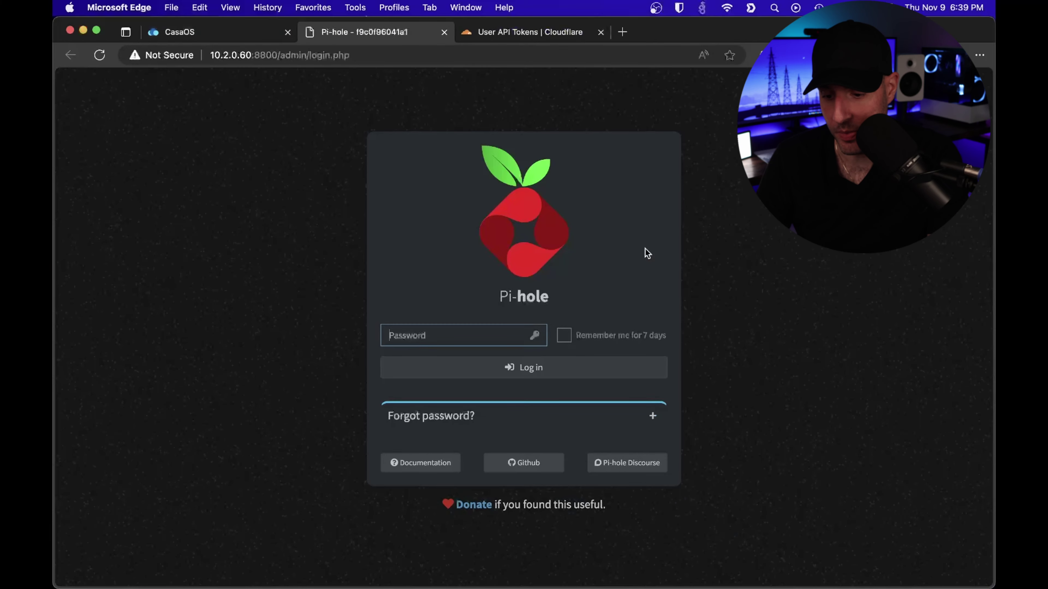
text(•••)
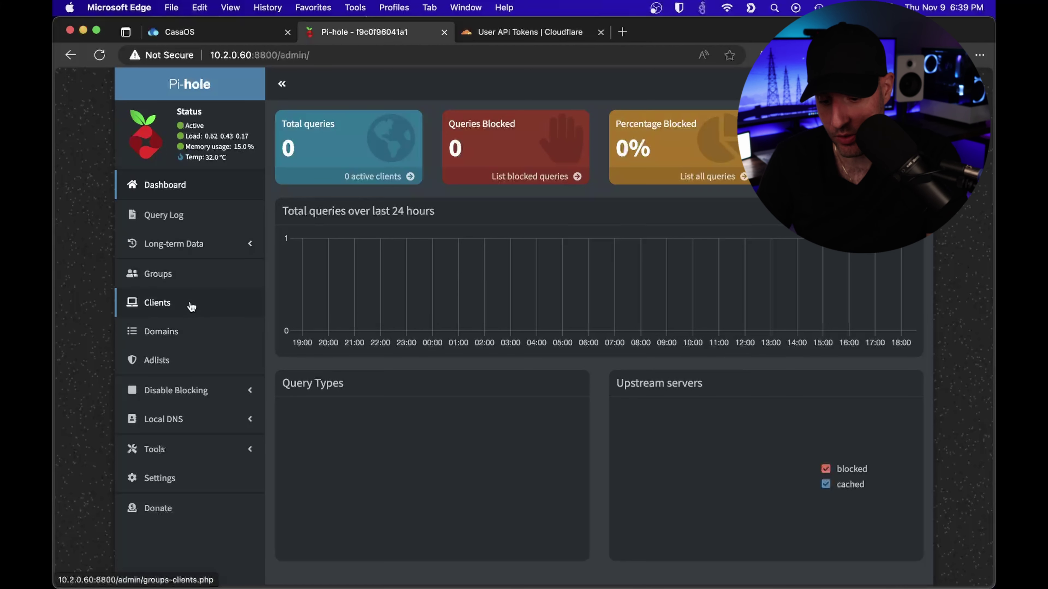
click(183, 365)
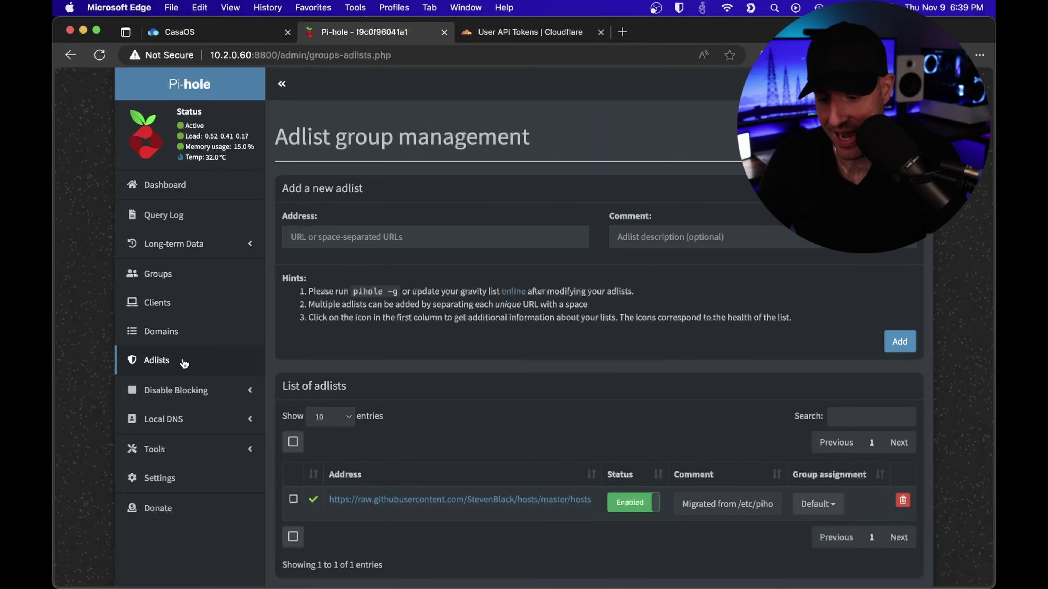
scroll(84, 320, down, 2)
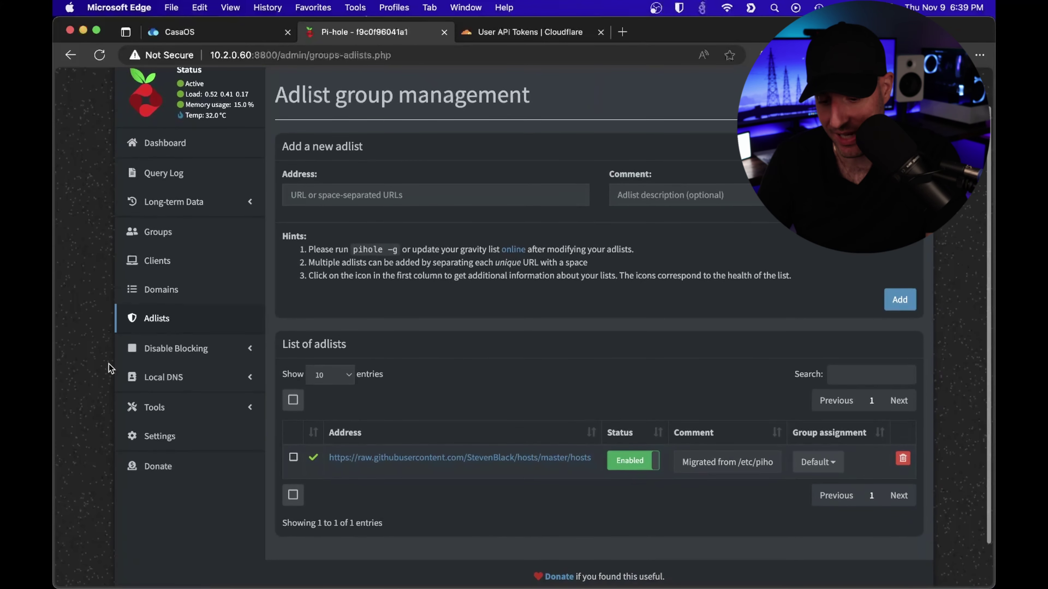
Look through Pi-hole's Settings and Tools menu, then return to the Dashboard
click(141, 434)
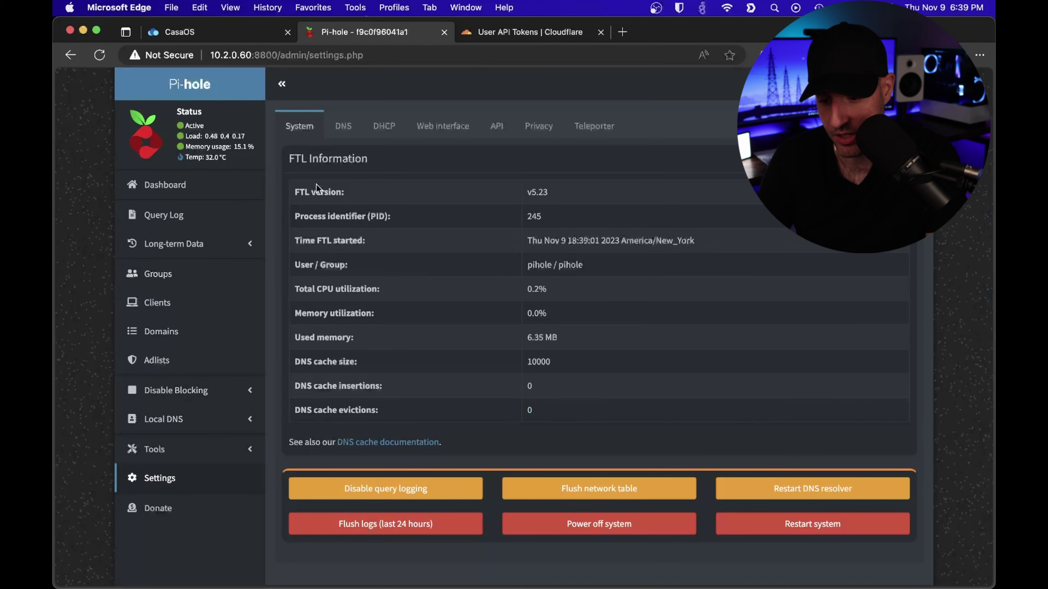
click(198, 447)
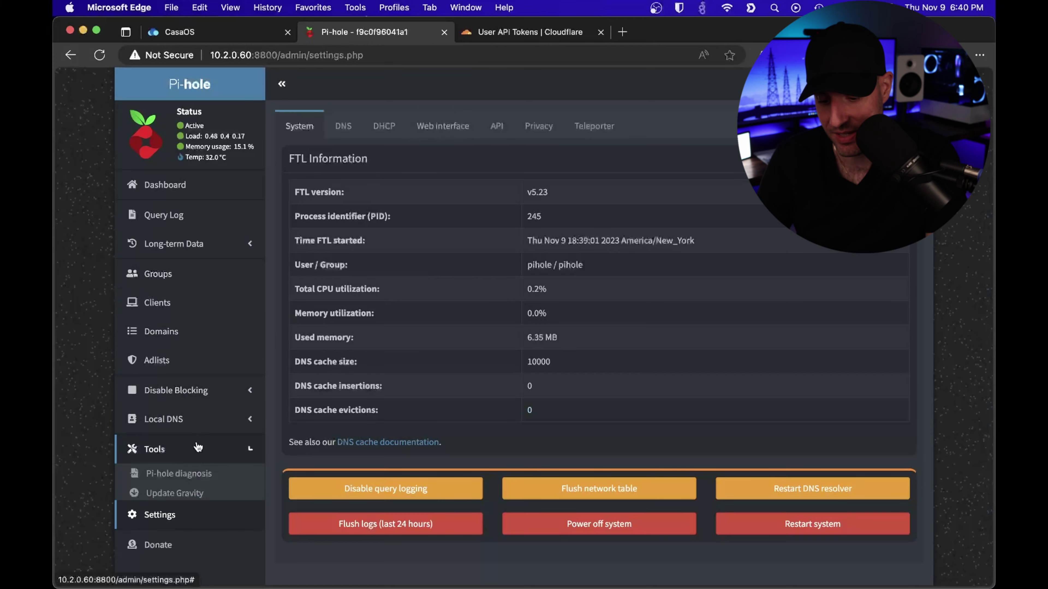
scroll(194, 454, down, 2)
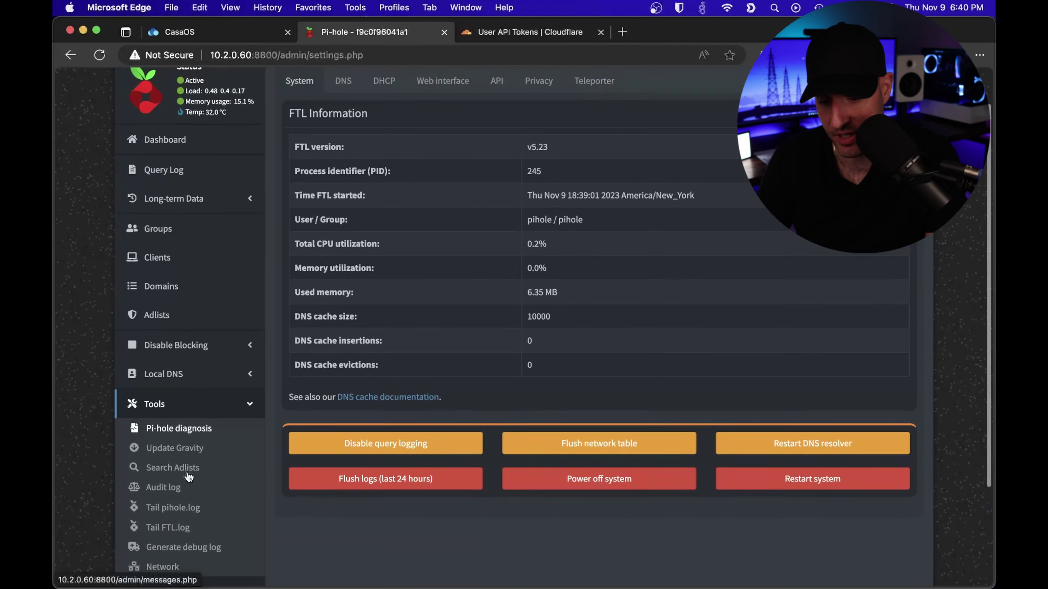
scroll(189, 477, up, 2)
click(188, 184)
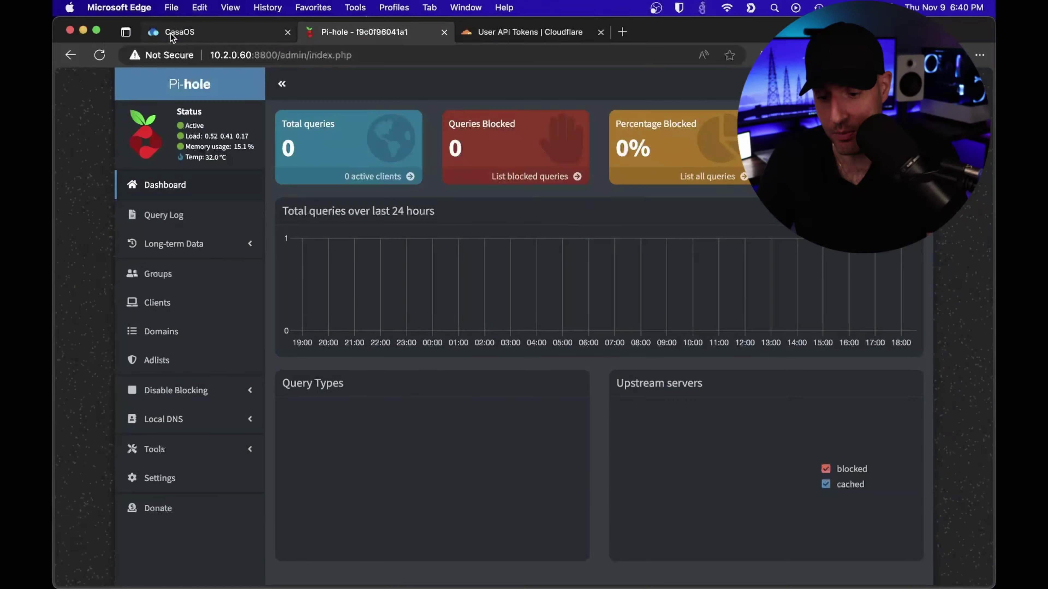
Install Home Assistant, open its onboarding page at port 8123, then return to CasaOS
click(171, 33)
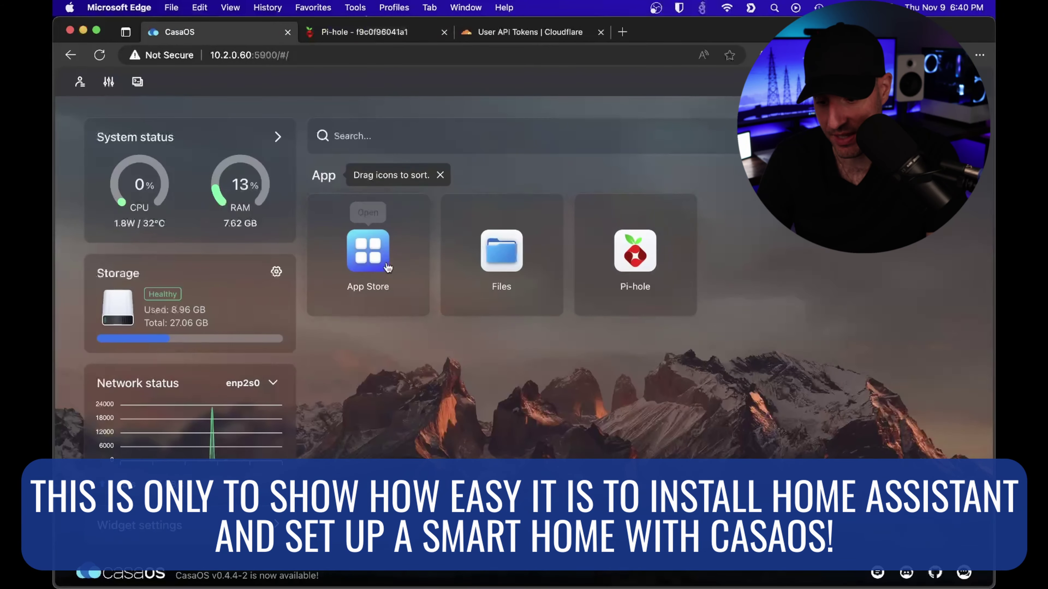
click(368, 251)
scroll(477, 416, down, 15)
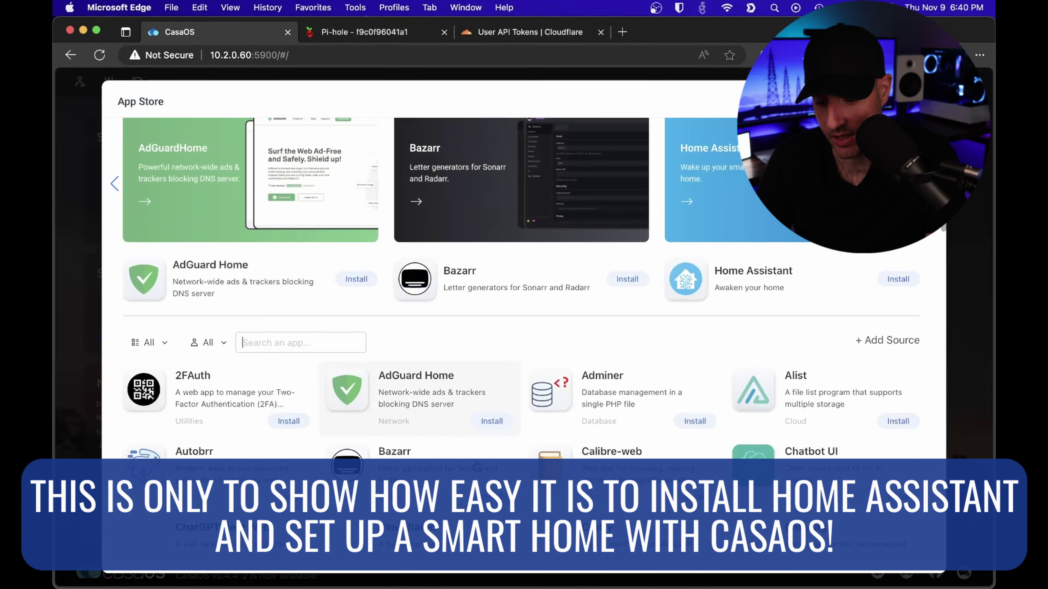
scroll(475, 460, down, 10)
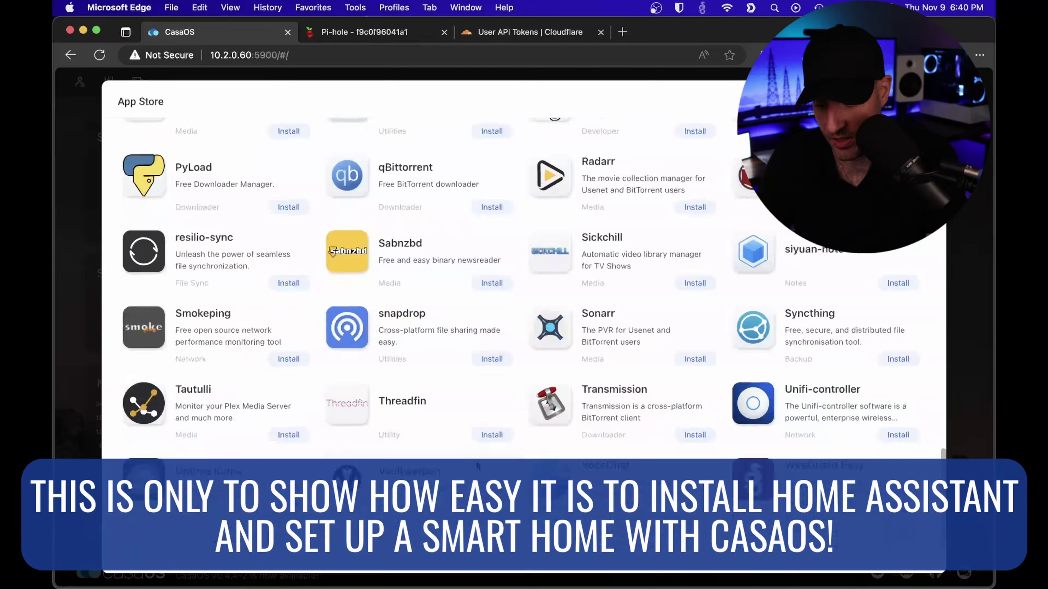
scroll(475, 460, up, 15)
click(492, 310)
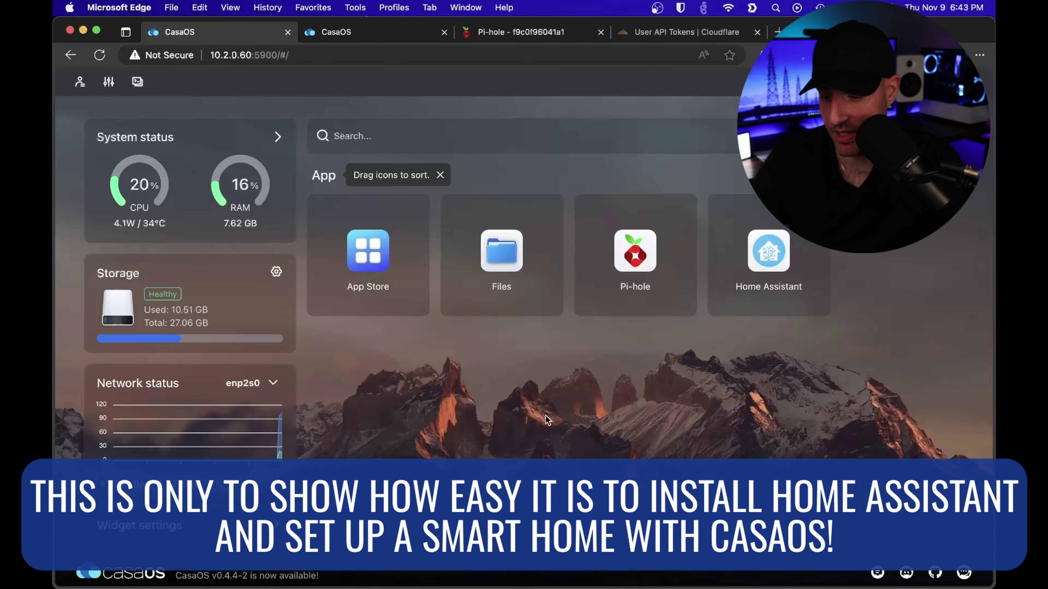
click(775, 268)
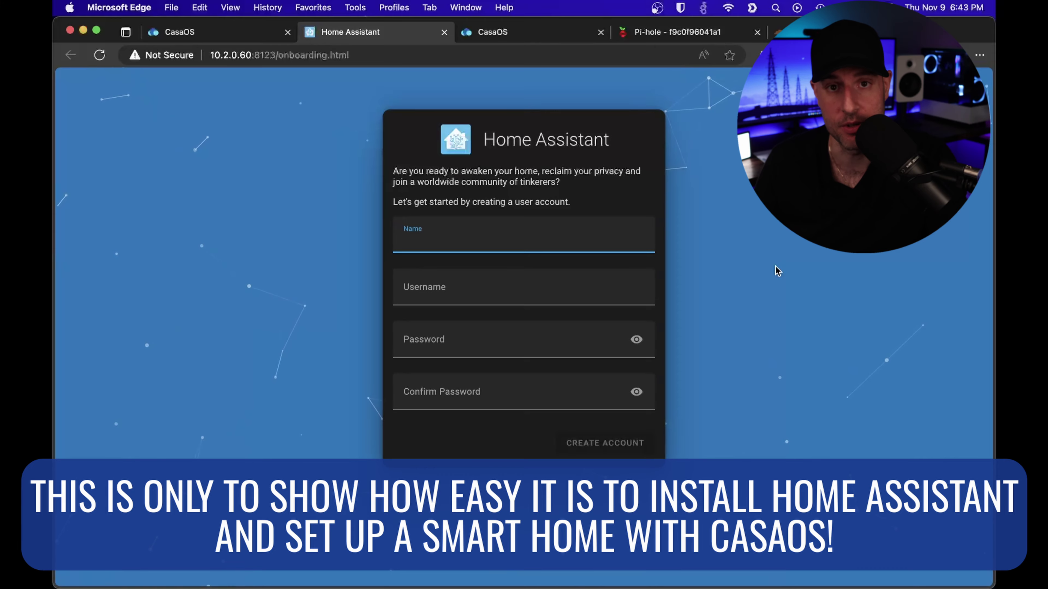
click(247, 37)
Install Vaultwarden from the CasaOS App Store
click(376, 261)
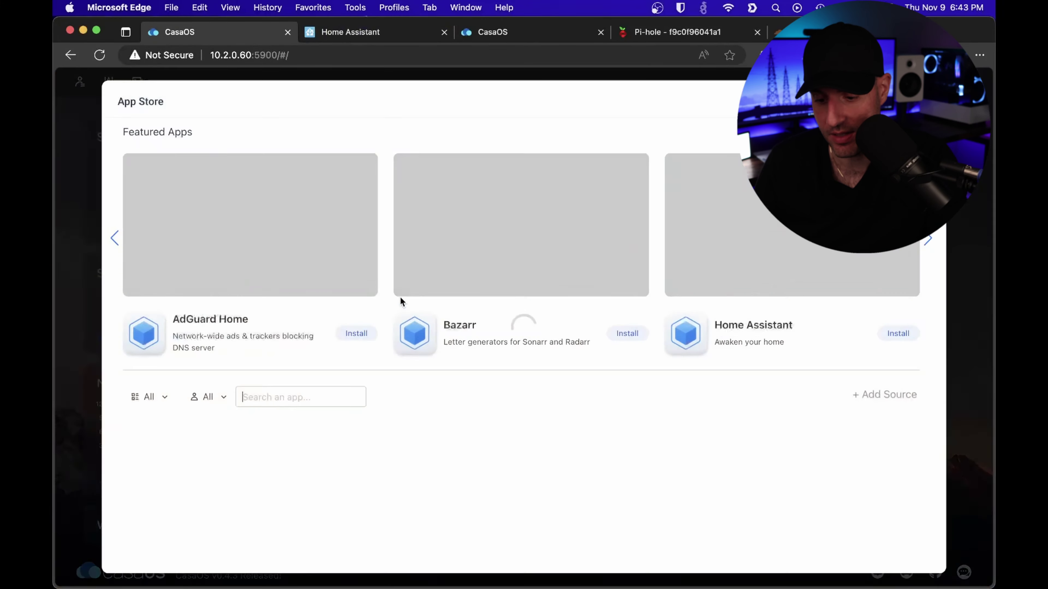
scroll(497, 455, down, 15)
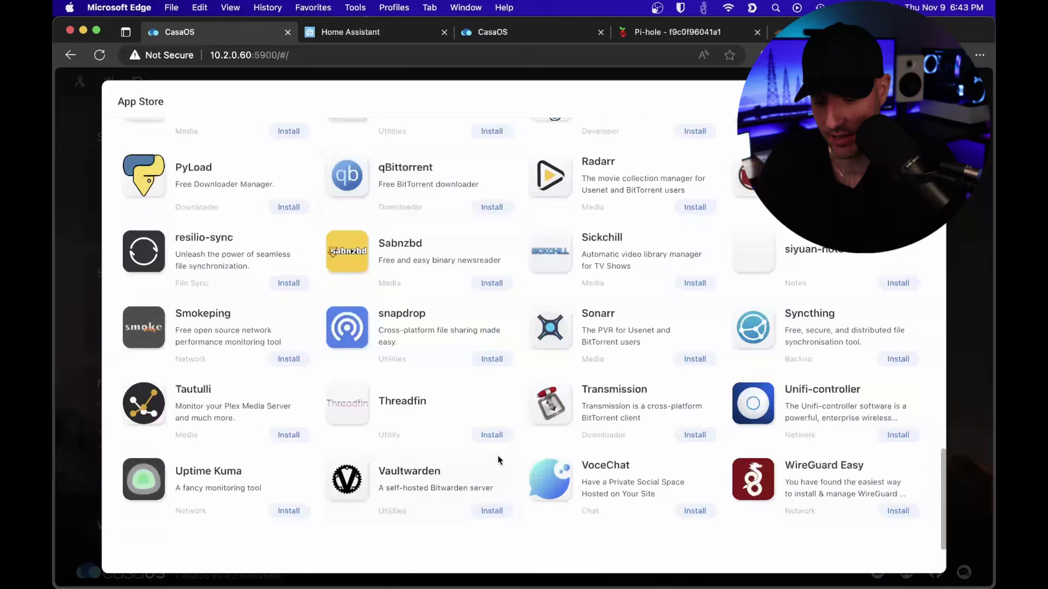
click(491, 510)
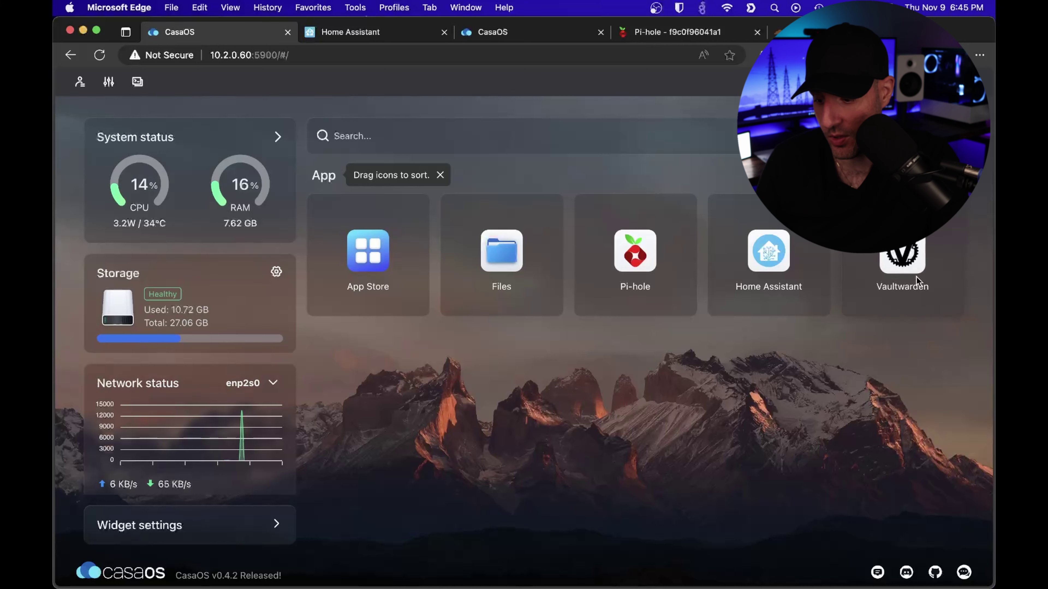
Open the Vaultwarden web vault at port 10380, then go back to the CasaOS tab
click(907, 264)
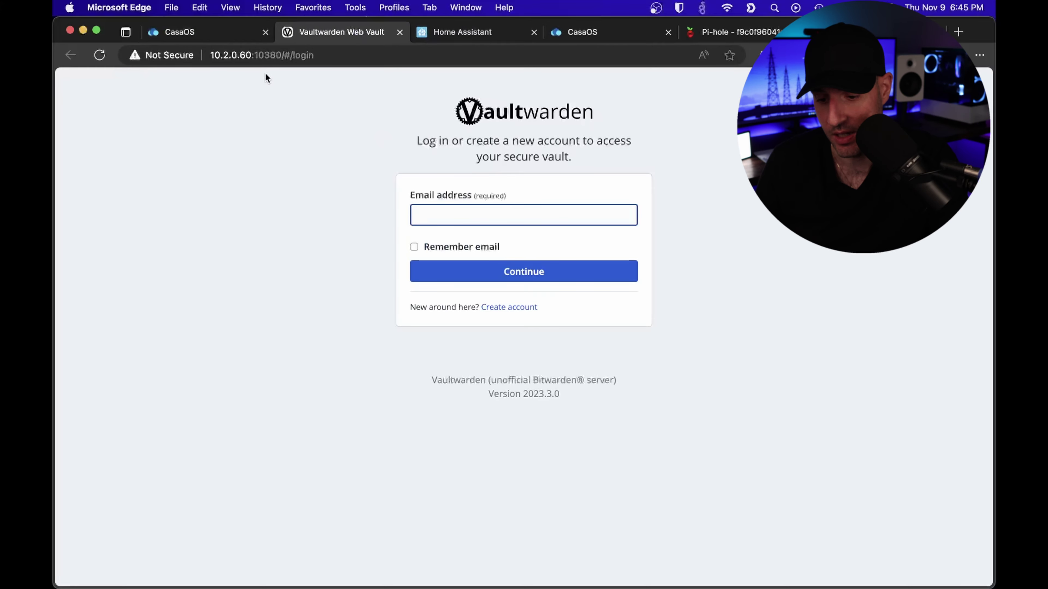
click(219, 39)
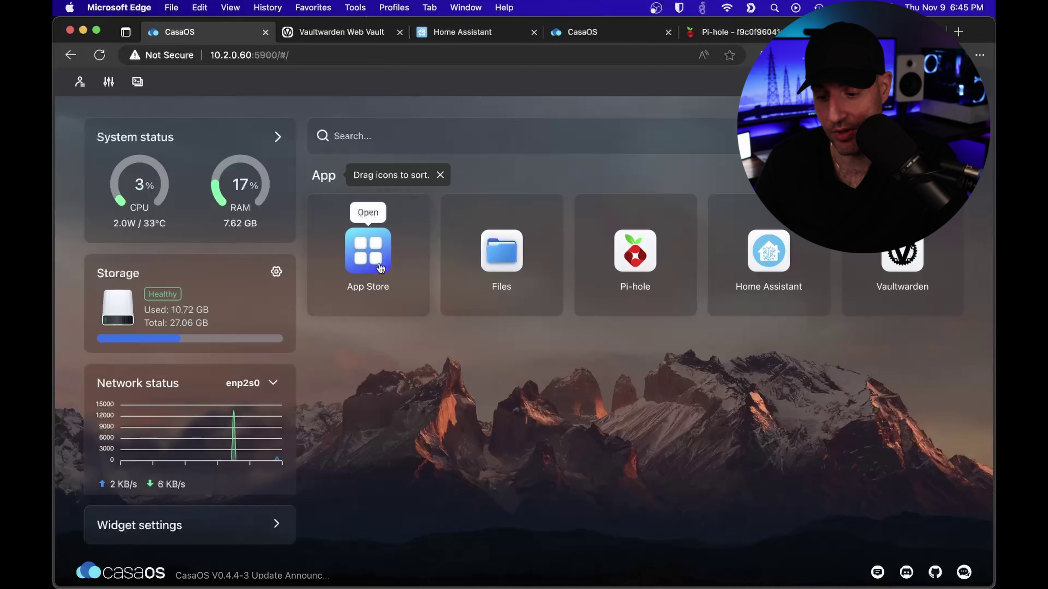
Install Nginx Proxy Manager from the App Store, acknowledging the installation warning
click(387, 278)
scroll(585, 431, down, 15)
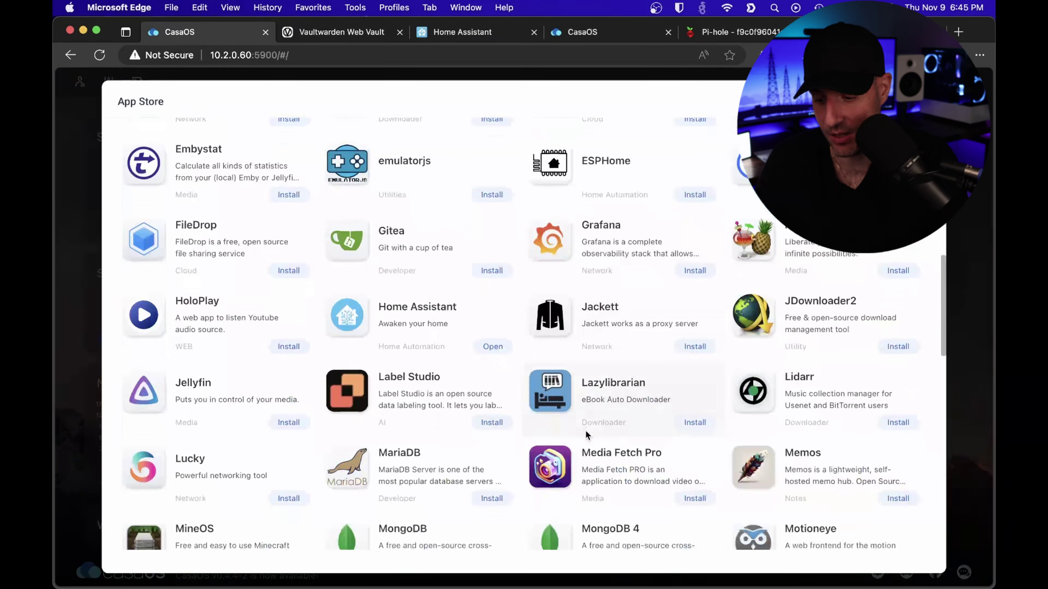
scroll(585, 430, down, 5)
click(694, 281)
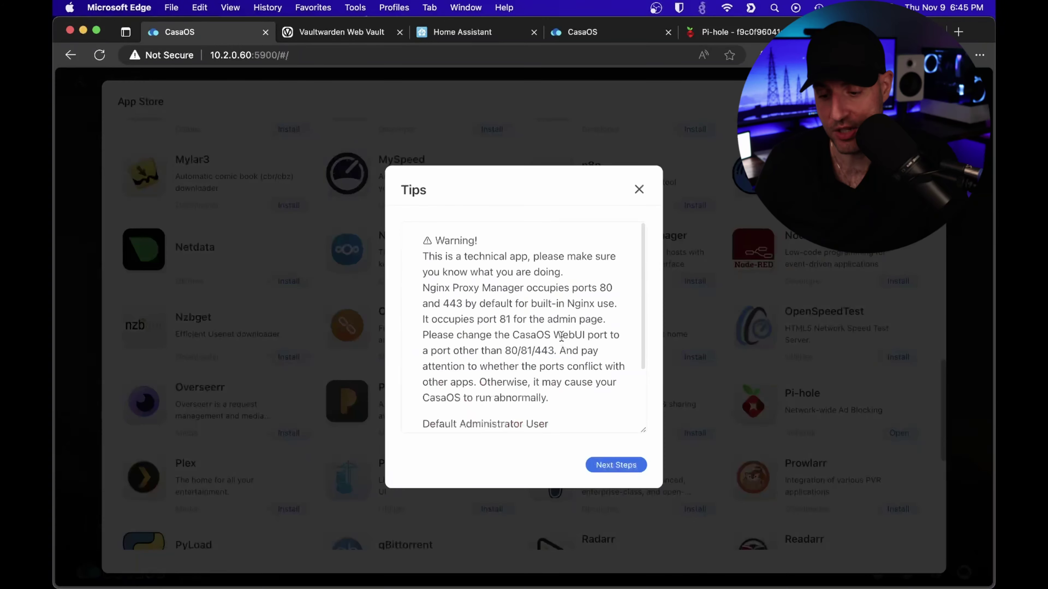
scroll(561, 336, down, 3)
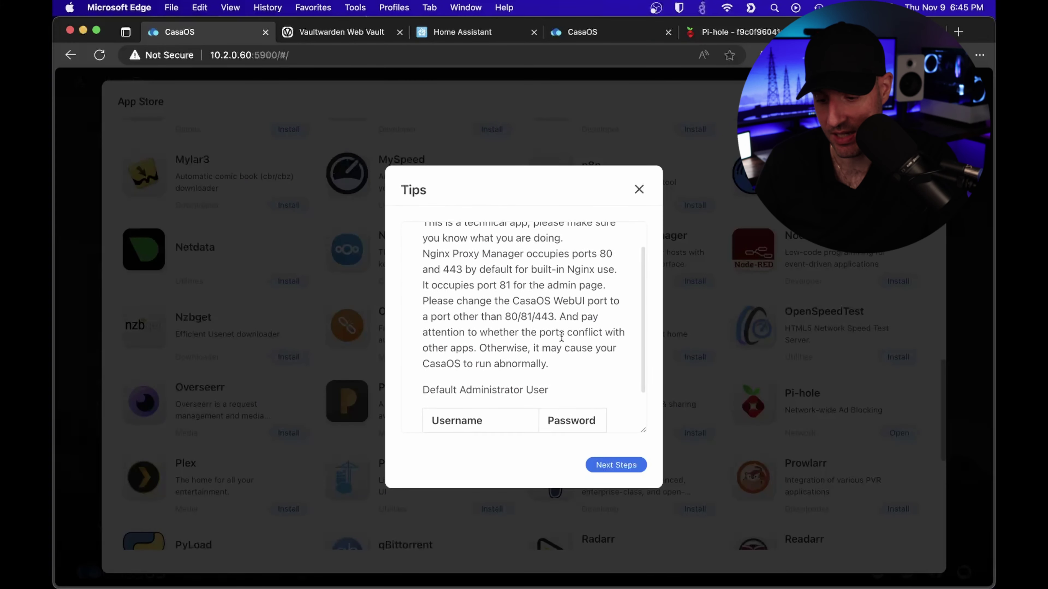
scroll(561, 336, down, 2)
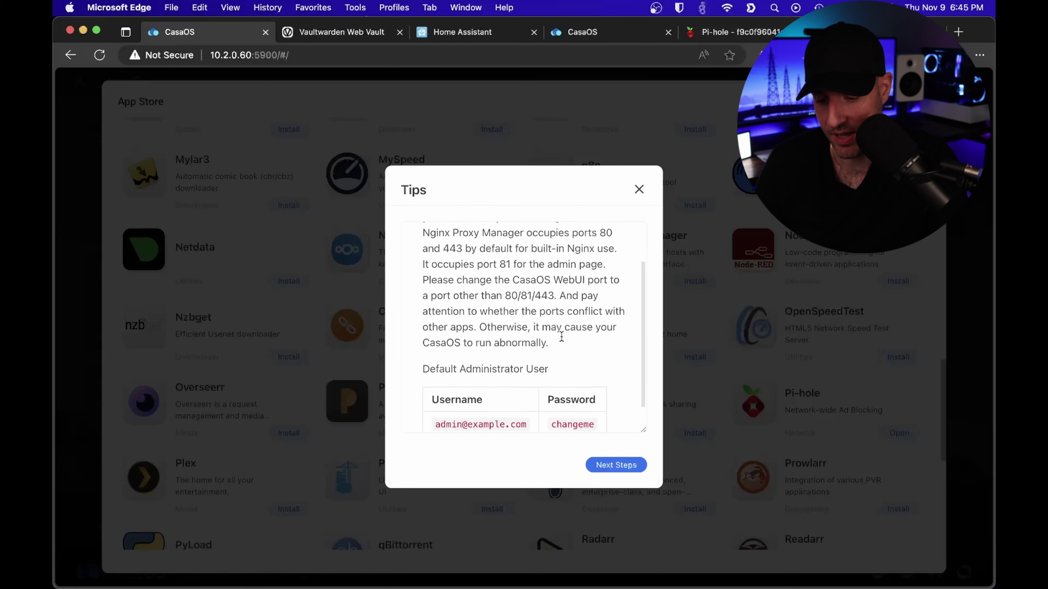
scroll(561, 336, down, 2)
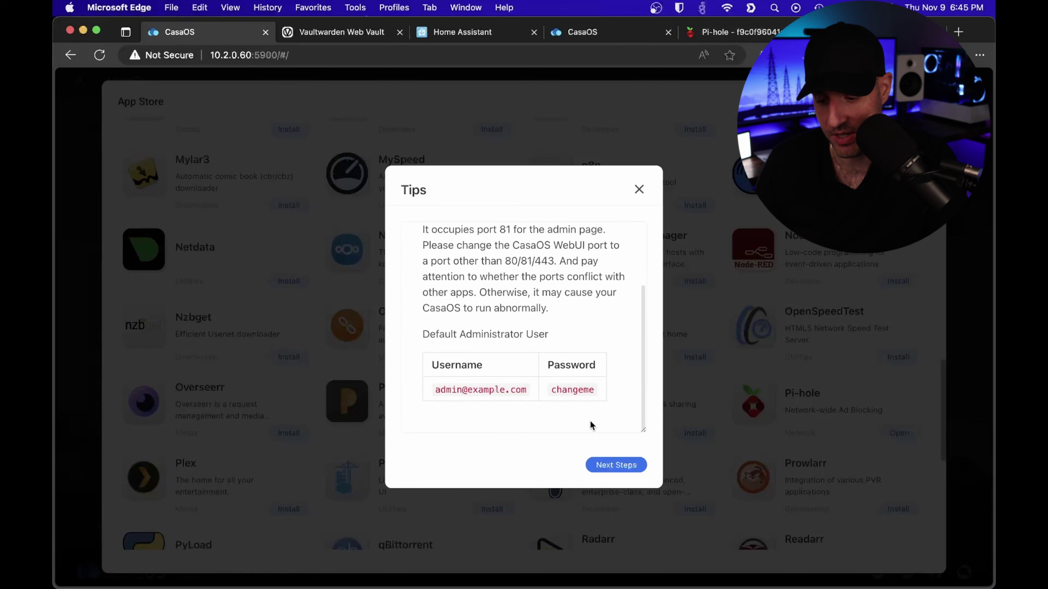
click(616, 465)
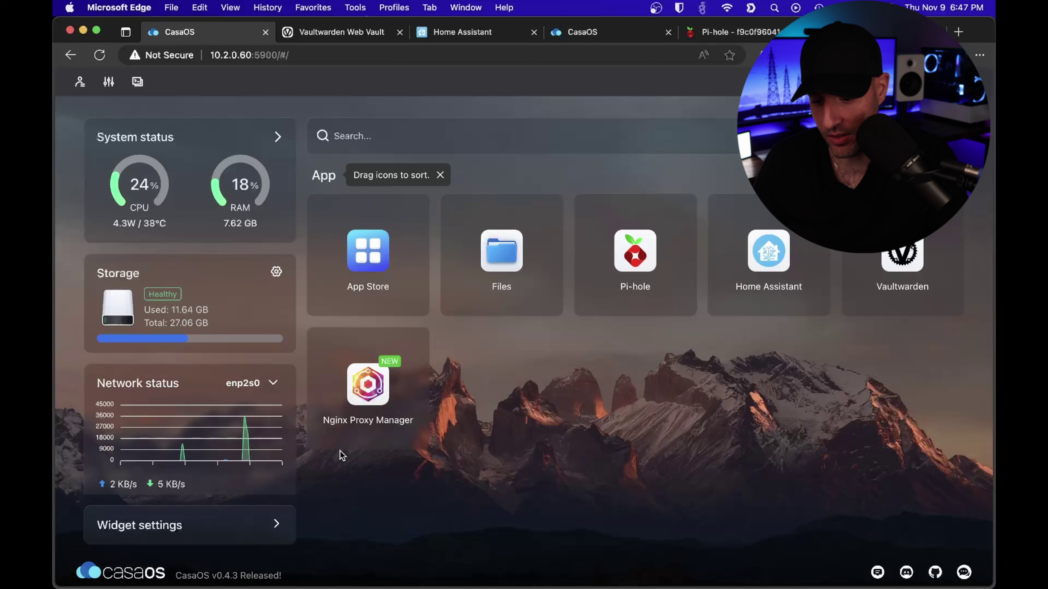
Open Nginx Proxy Manager at port 81 and sign in with the admin email and password
click(371, 384)
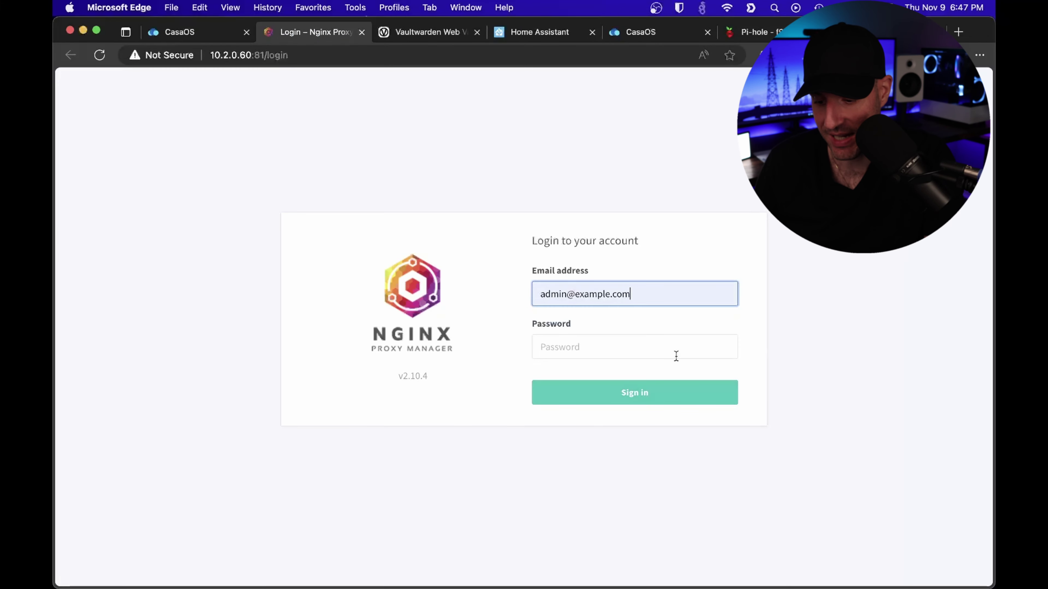
click(676, 356)
text(c)
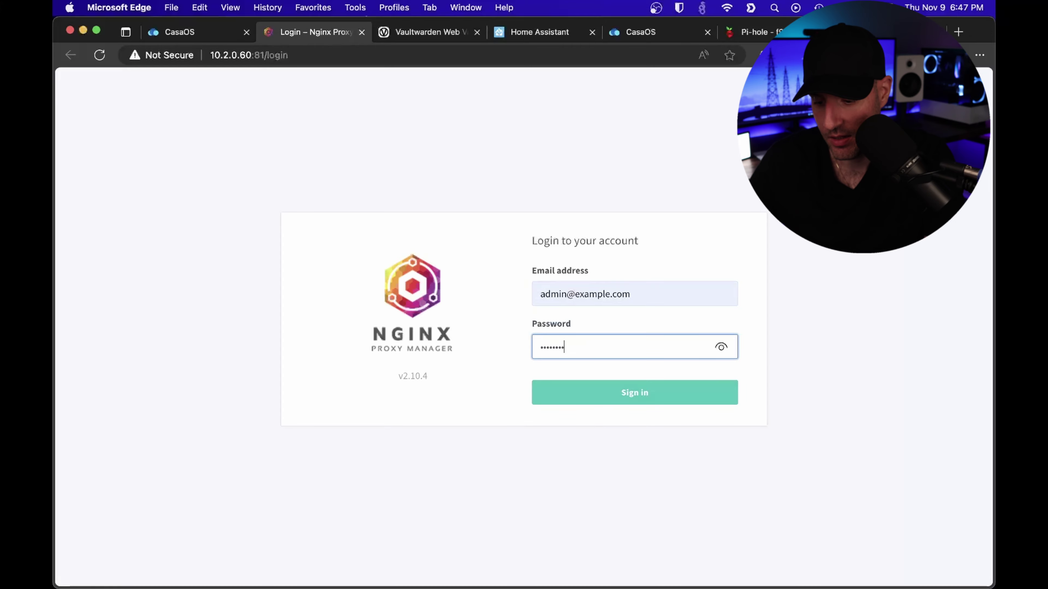
key(Return)
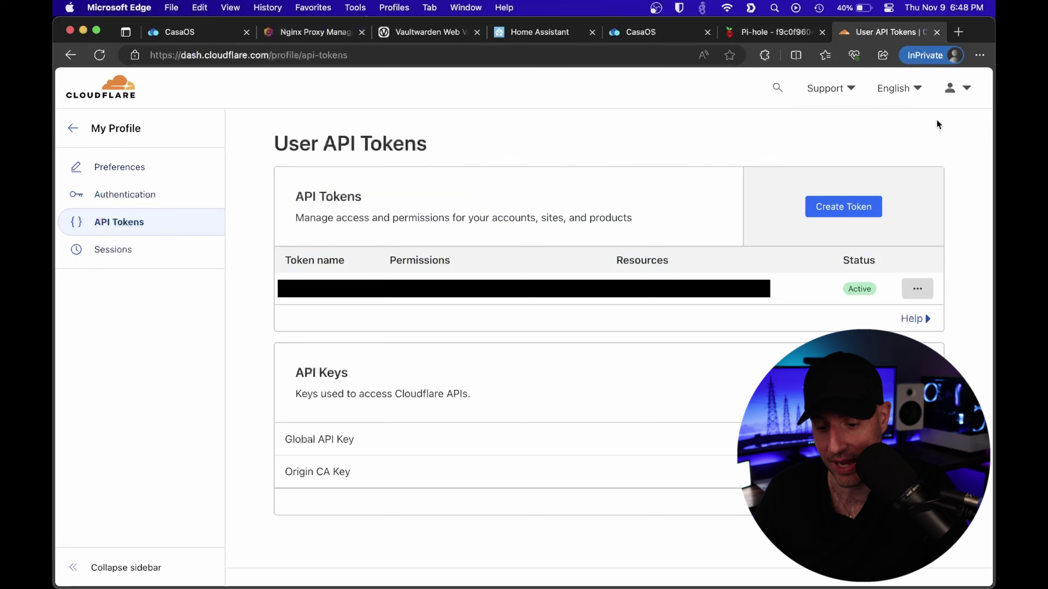
Start a new Cloudflare API token from the Edit zone DNS template
click(864, 207)
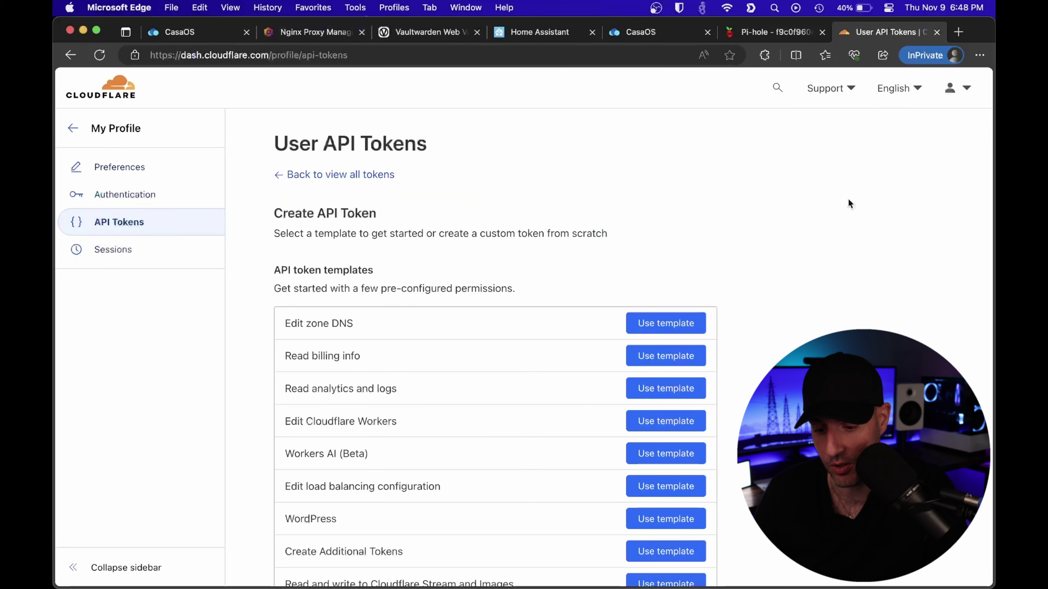
scroll(598, 259, down, 1)
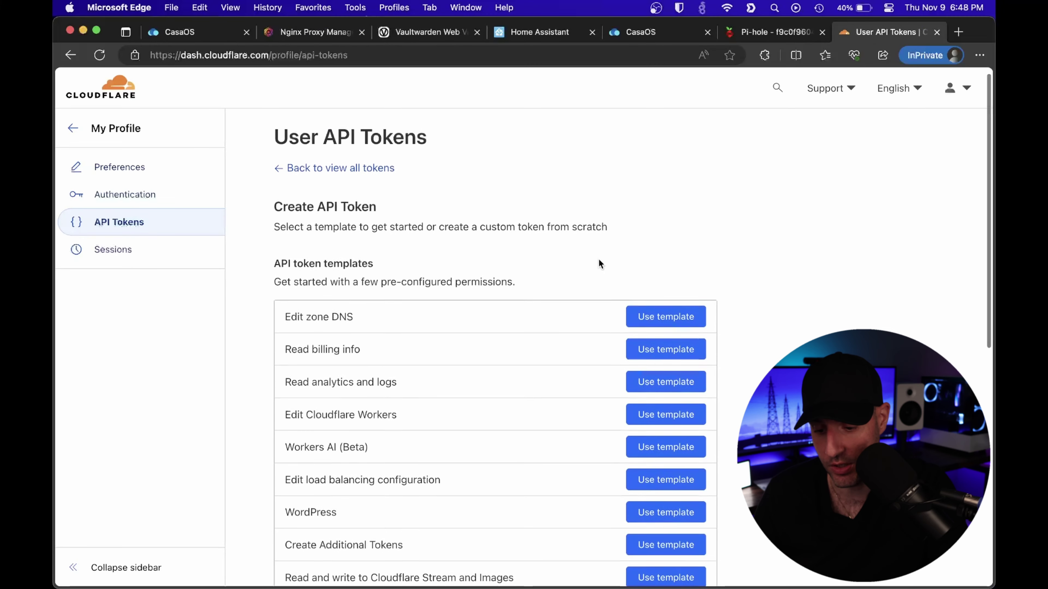
scroll(598, 258, up, 1)
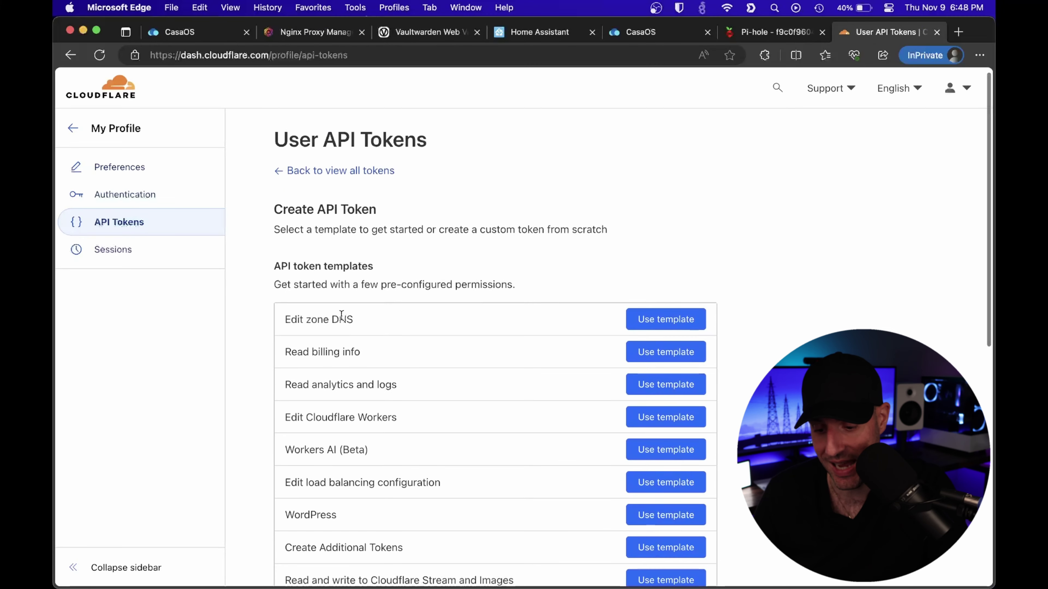
click(642, 321)
Restrict the token to the wundertech.net zone, review the summary, and create it
scroll(702, 303, down, 2)
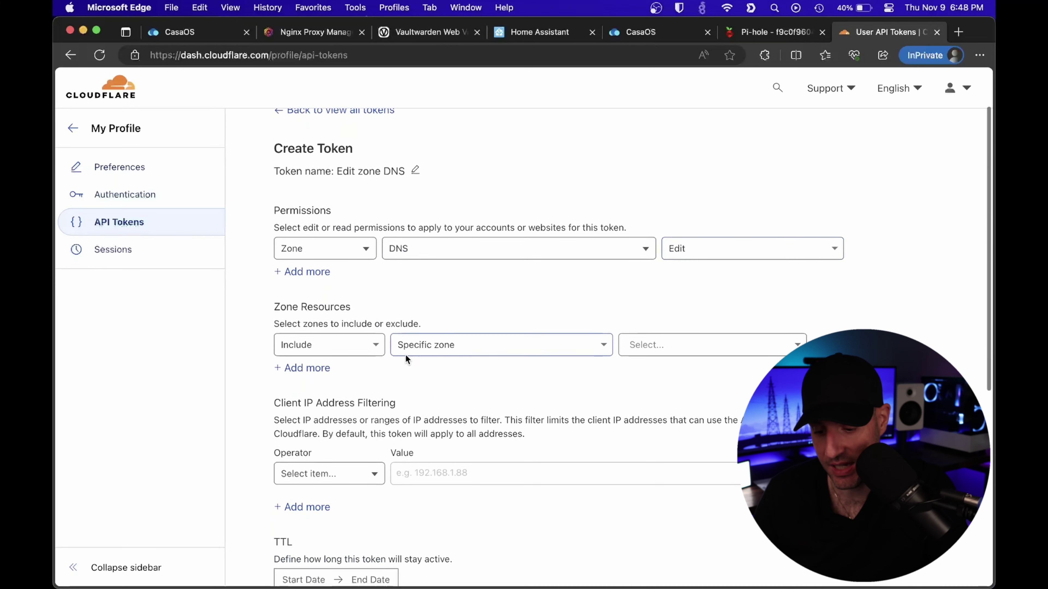
click(639, 345)
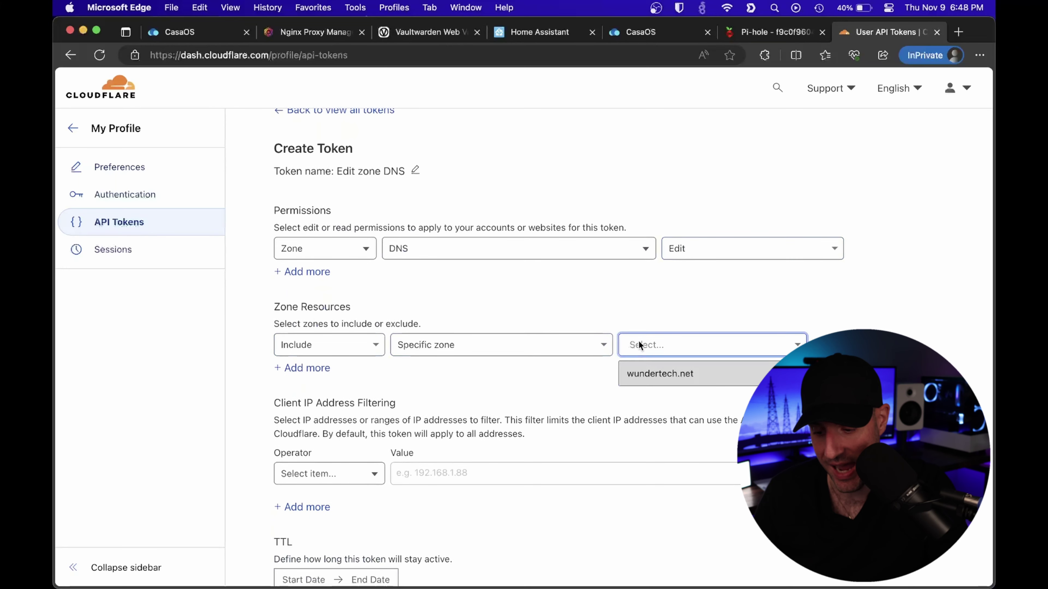
click(645, 374)
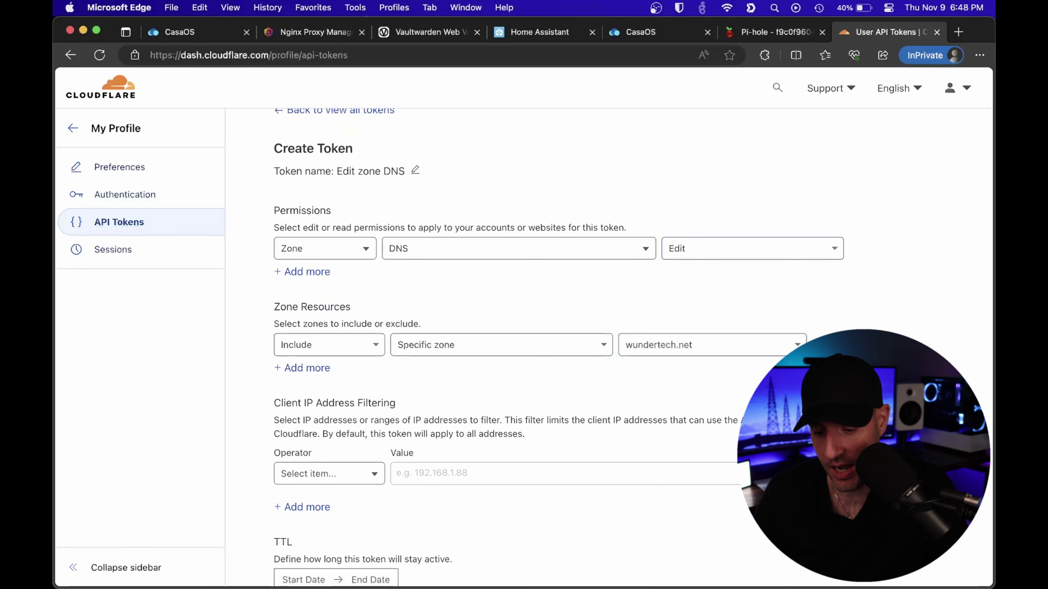
scroll(845, 338, down, 4)
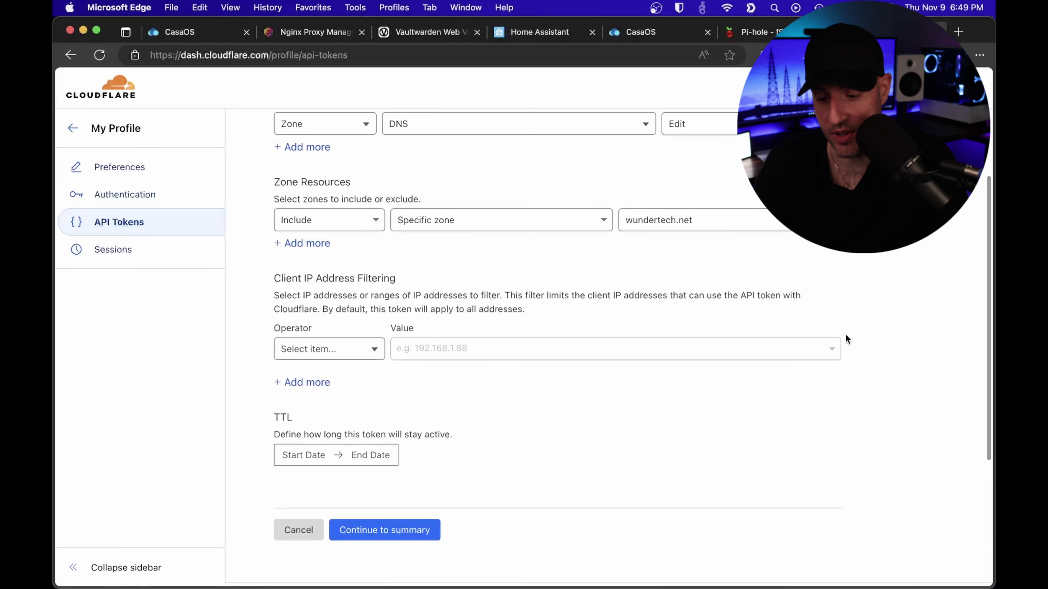
scroll(846, 336, down, 1)
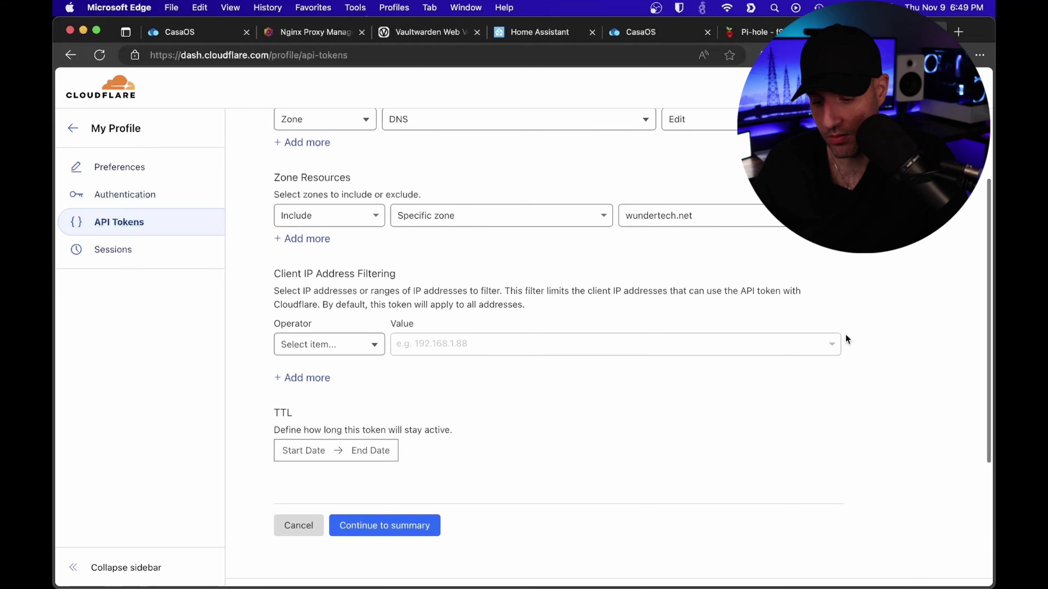
click(395, 528)
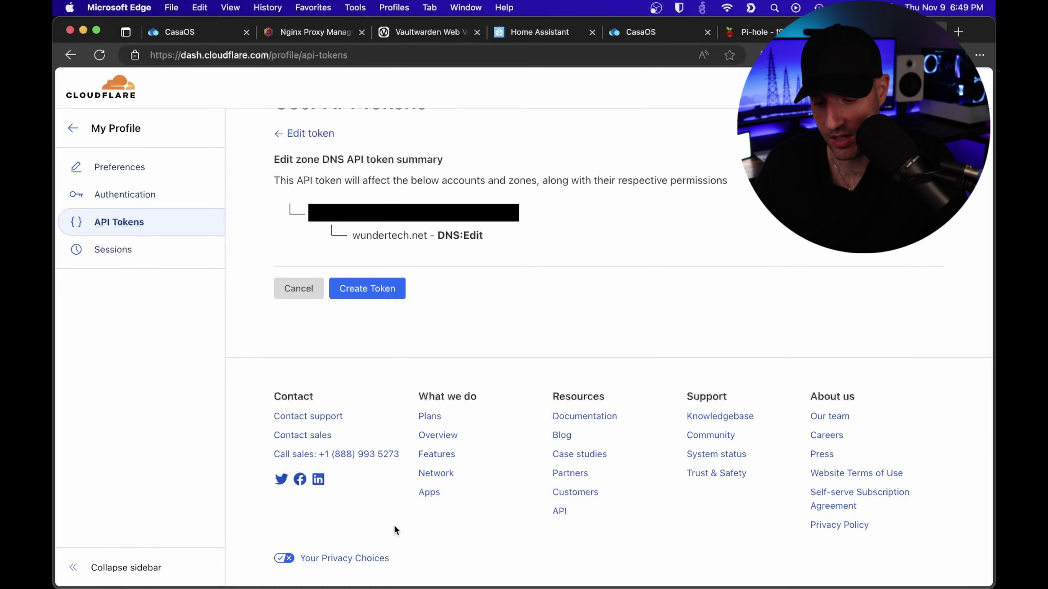
click(369, 288)
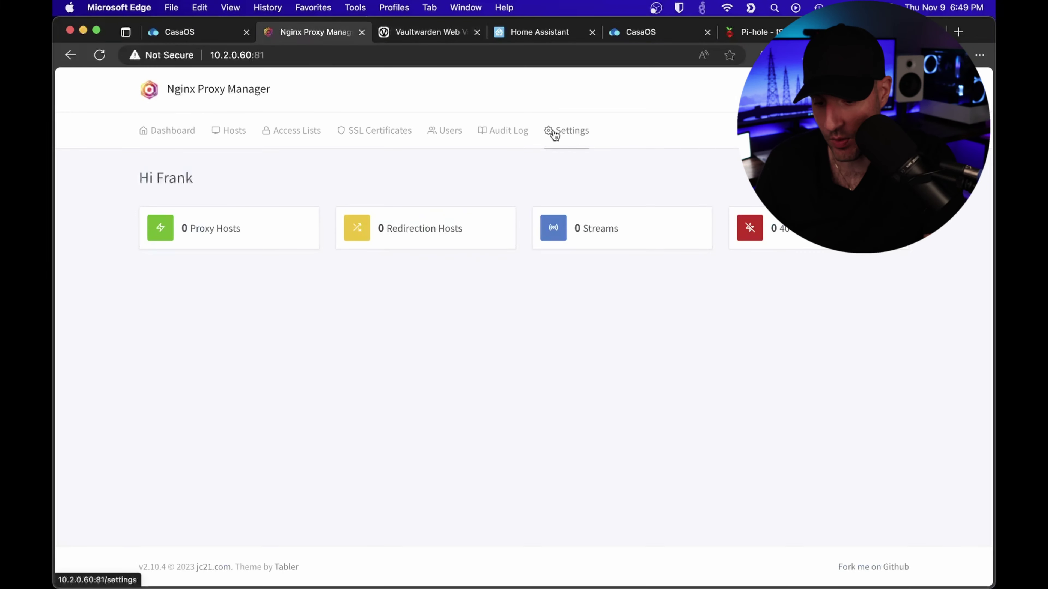
Add a Let's Encrypt SSL certificate using a DNS challenge with Cloudflare as provider
click(388, 136)
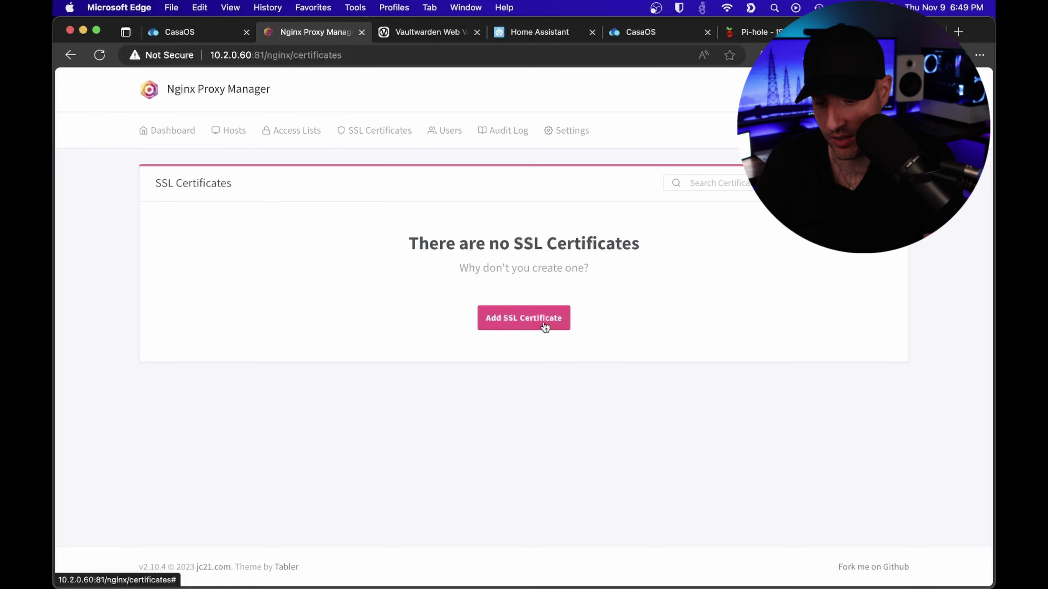
click(545, 325)
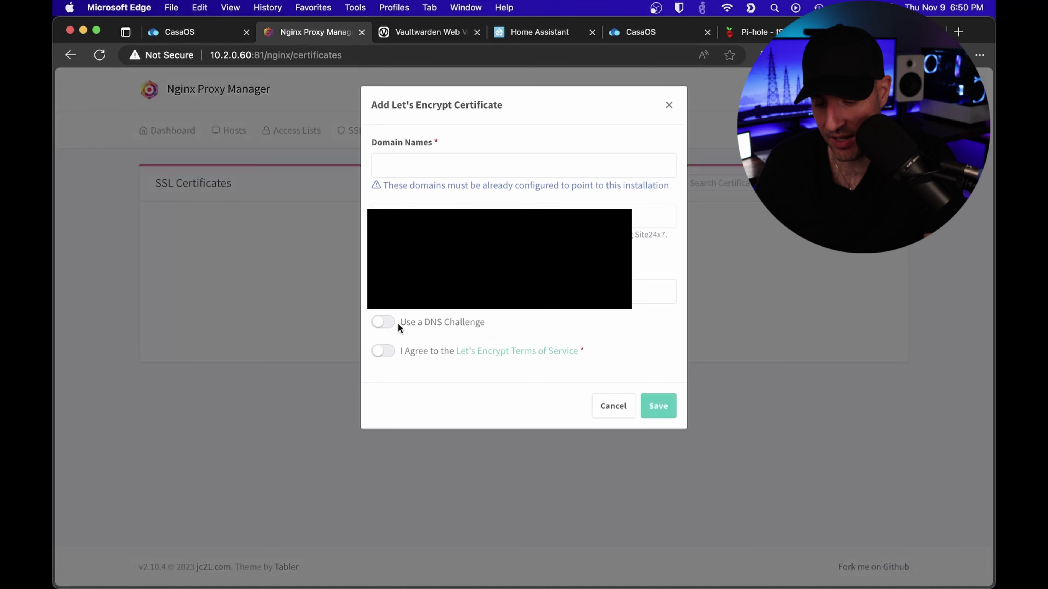
click(383, 322)
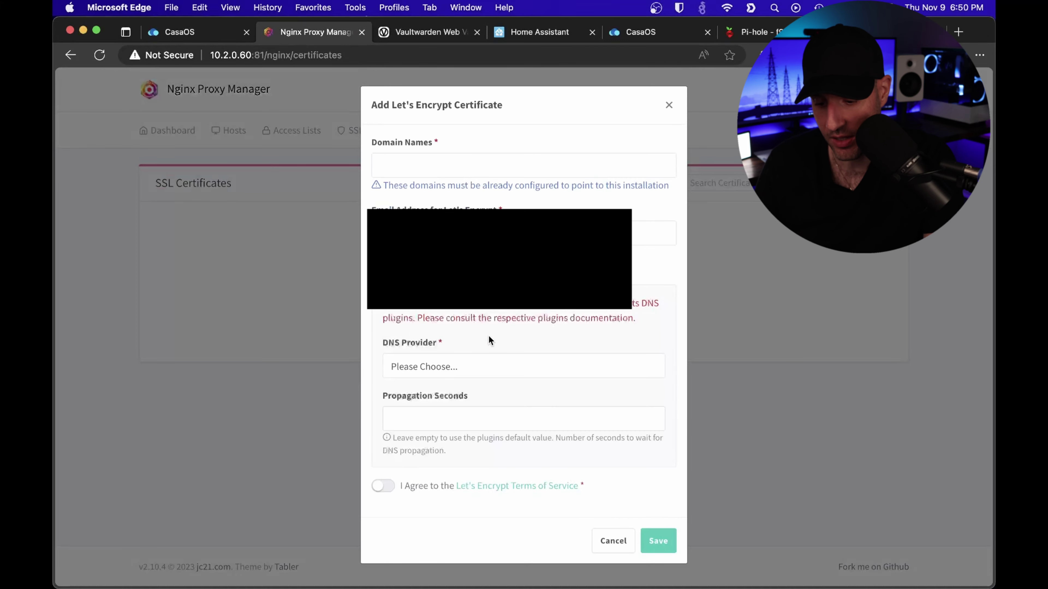
click(479, 366)
scroll(470, 439, down, 3)
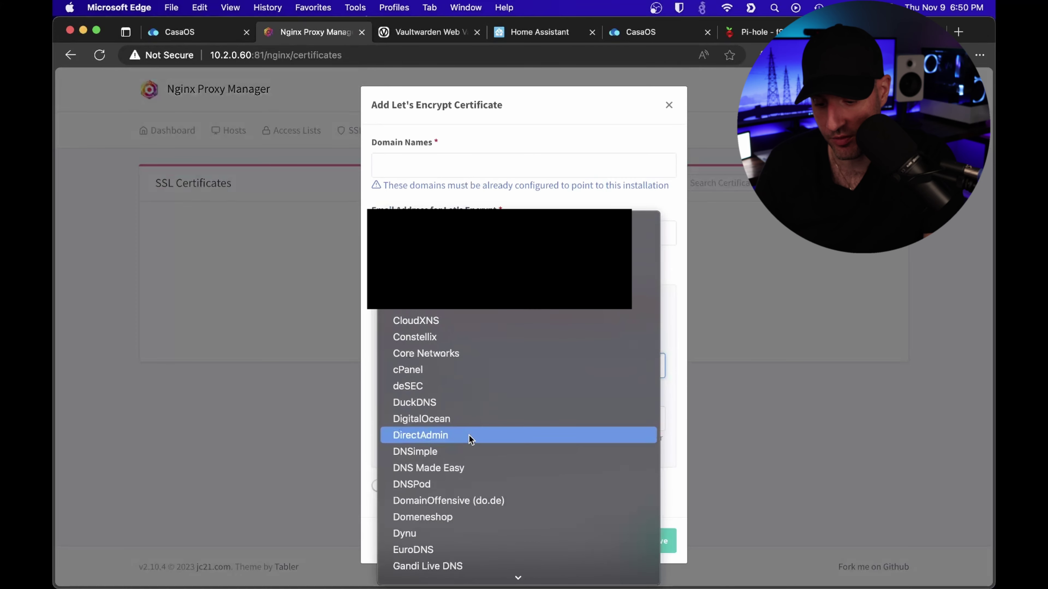
scroll(469, 438, down, 10)
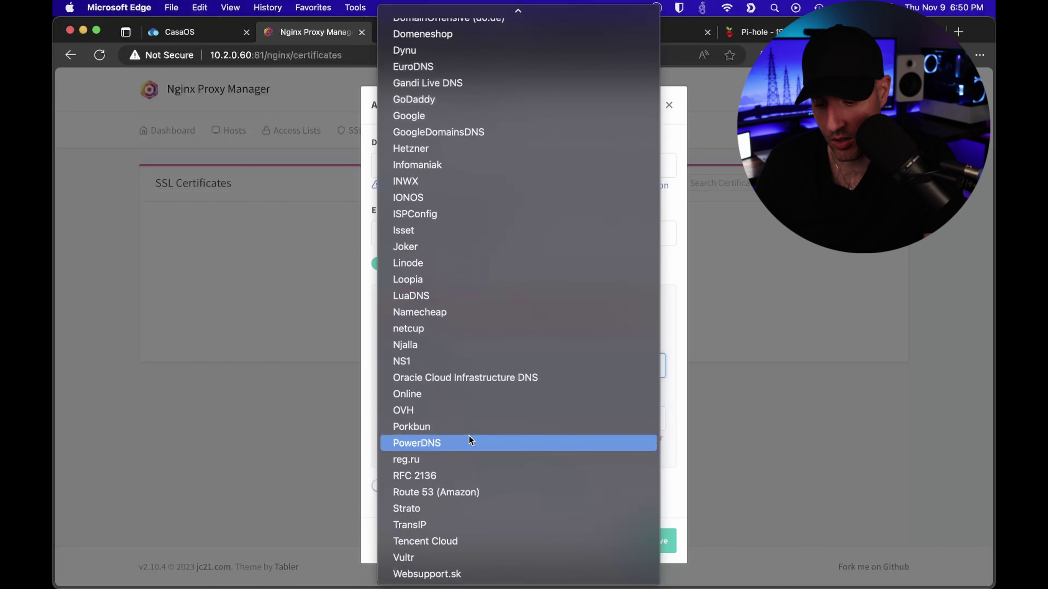
scroll(469, 435, up, 5)
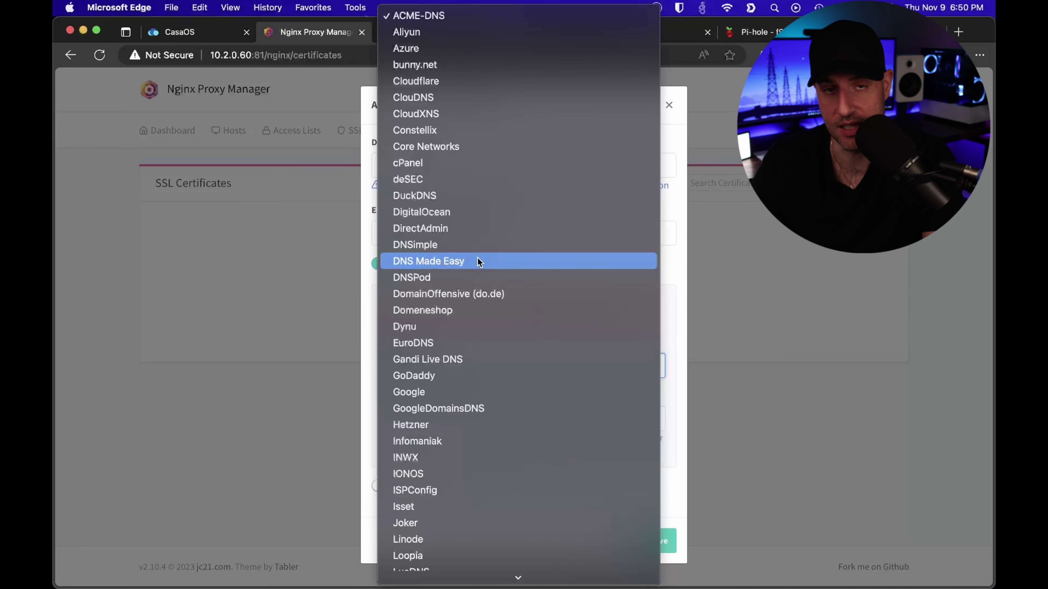
click(474, 114)
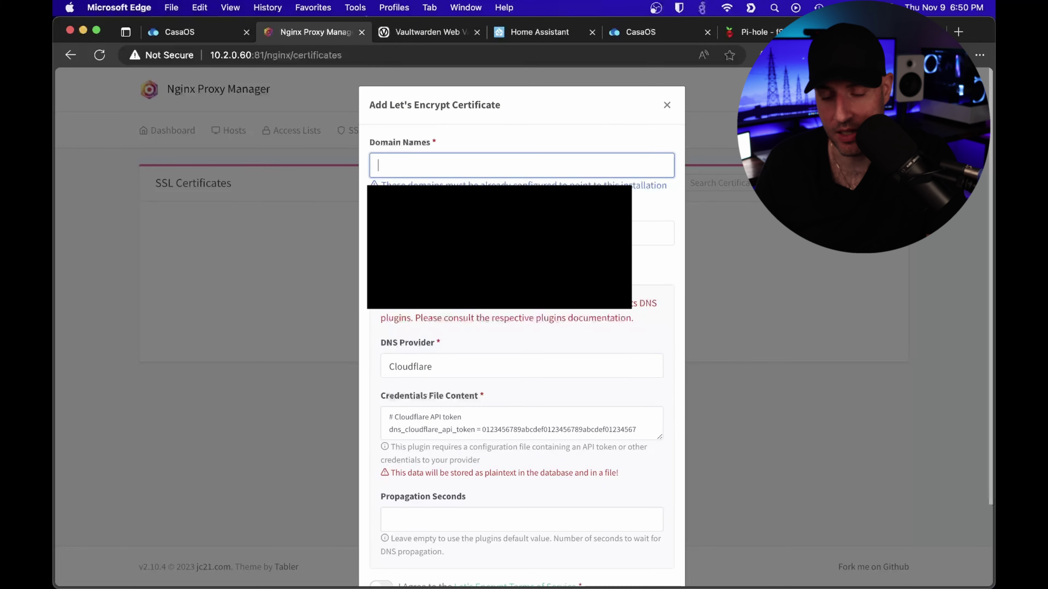
Enter *.wundertech.net as the certificate domain and delete the sample token value after '=' in Credentials
text(*.w)
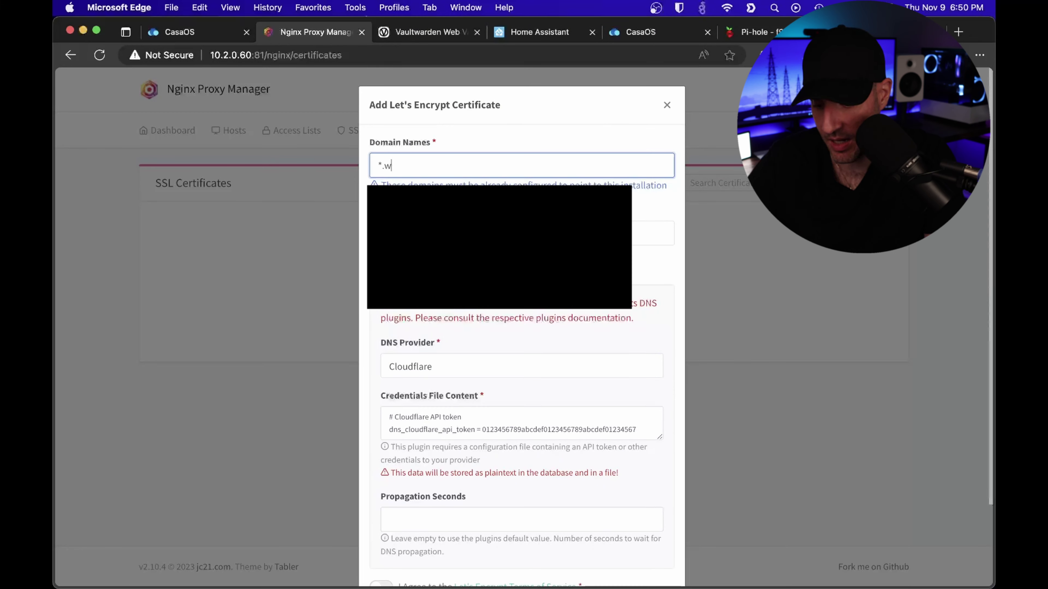
text(undertech.net)
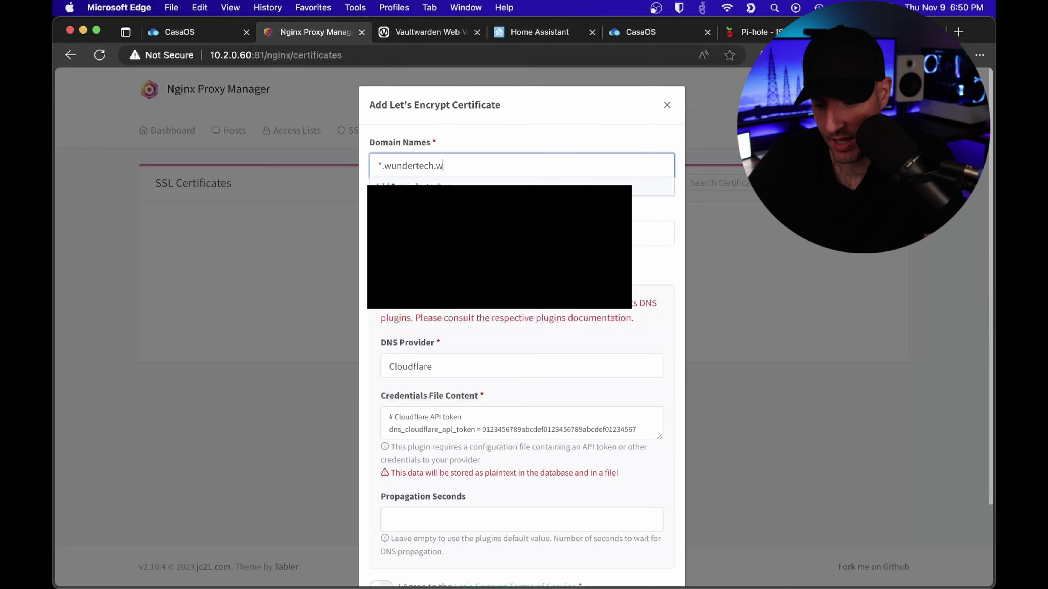
key(Return)
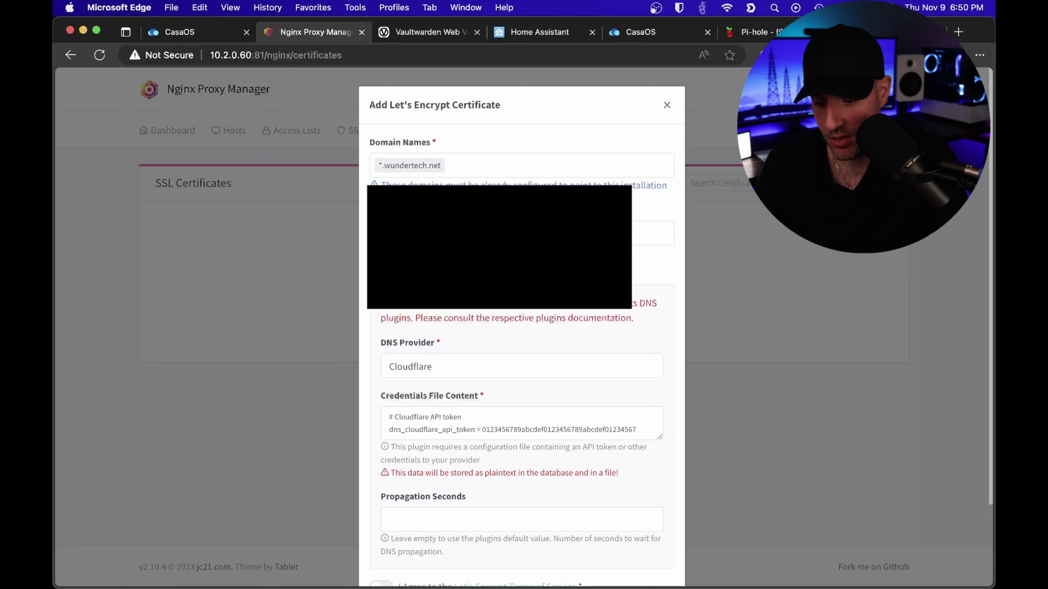
scroll(522, 330, down, 1)
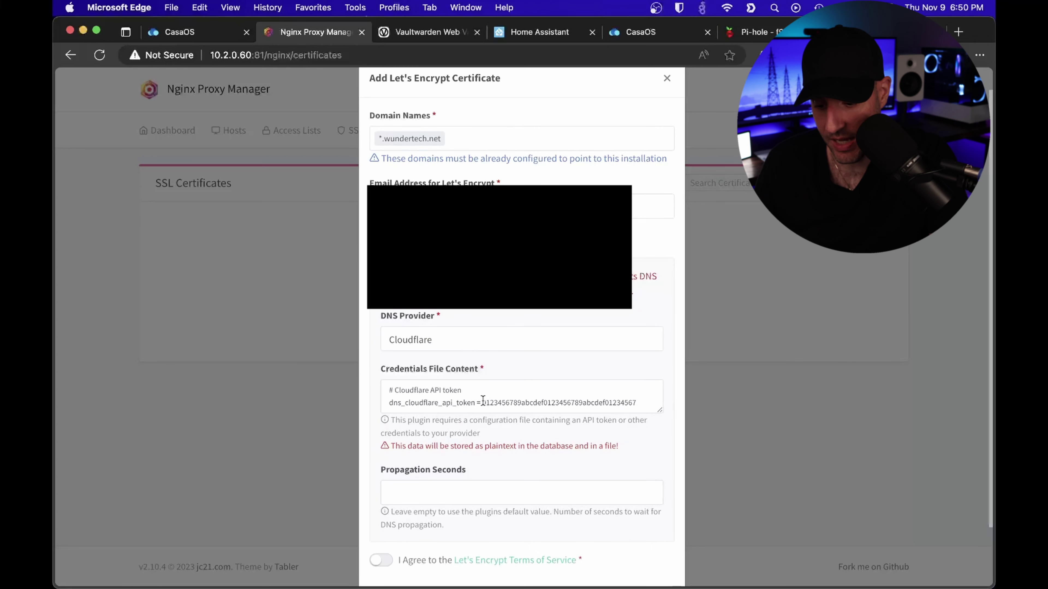
drag(481, 402, 641, 402)
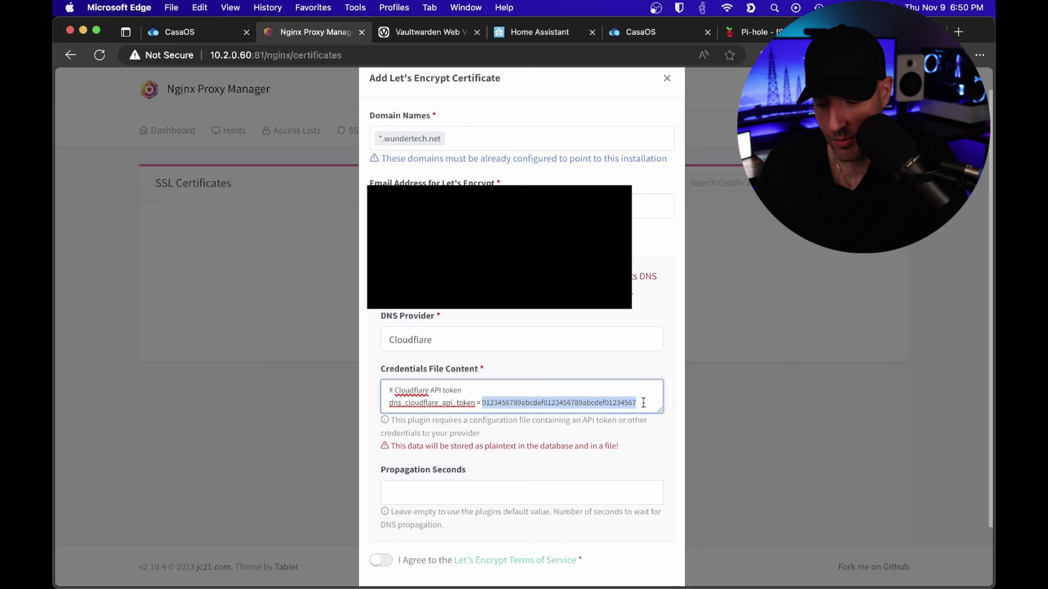
key(BackSpace)
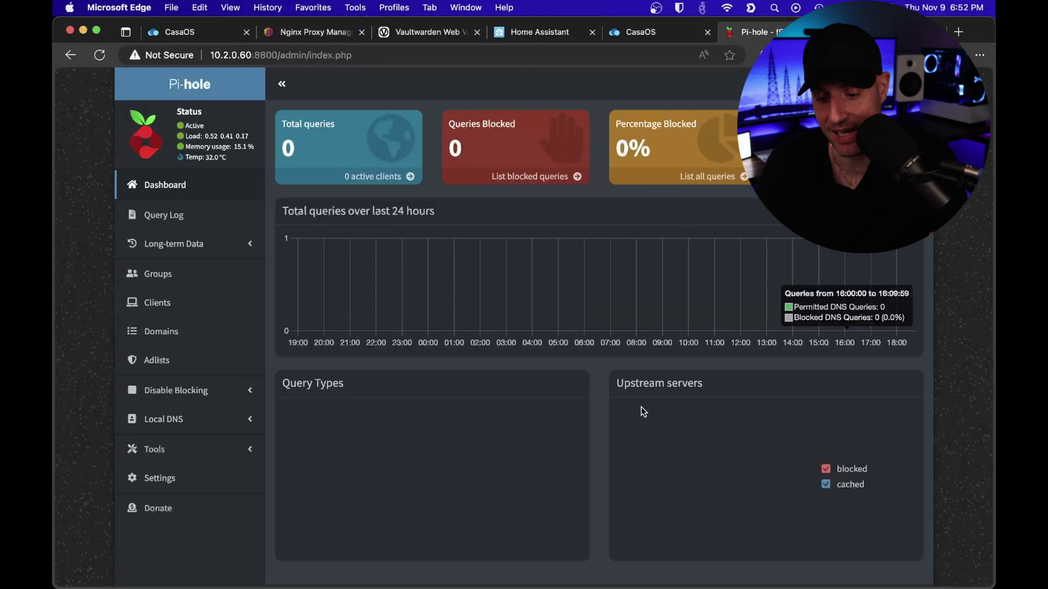
Add a Pi-hole local DNS record mapping vaultwarden.wundertech.net to 10.2.0.60
click(232, 426)
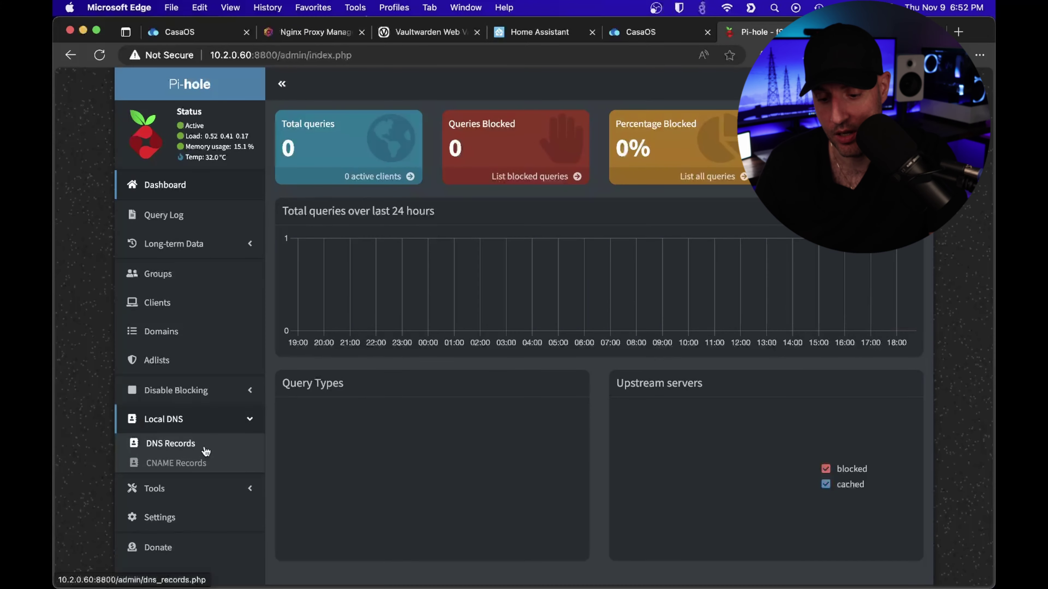
click(206, 449)
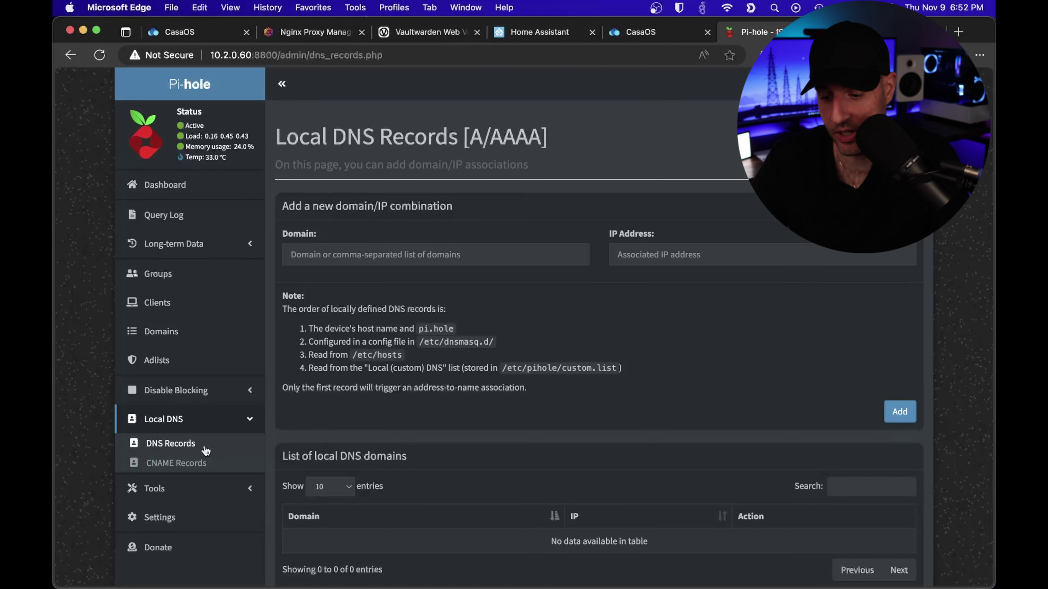
click(399, 254)
text(va)
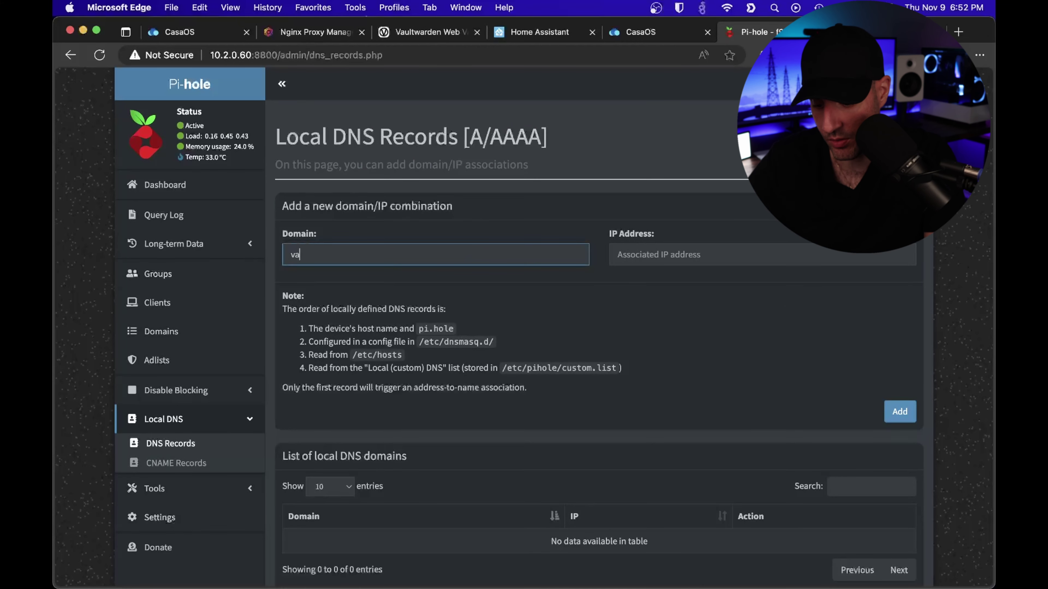
text(ultwarden.w)
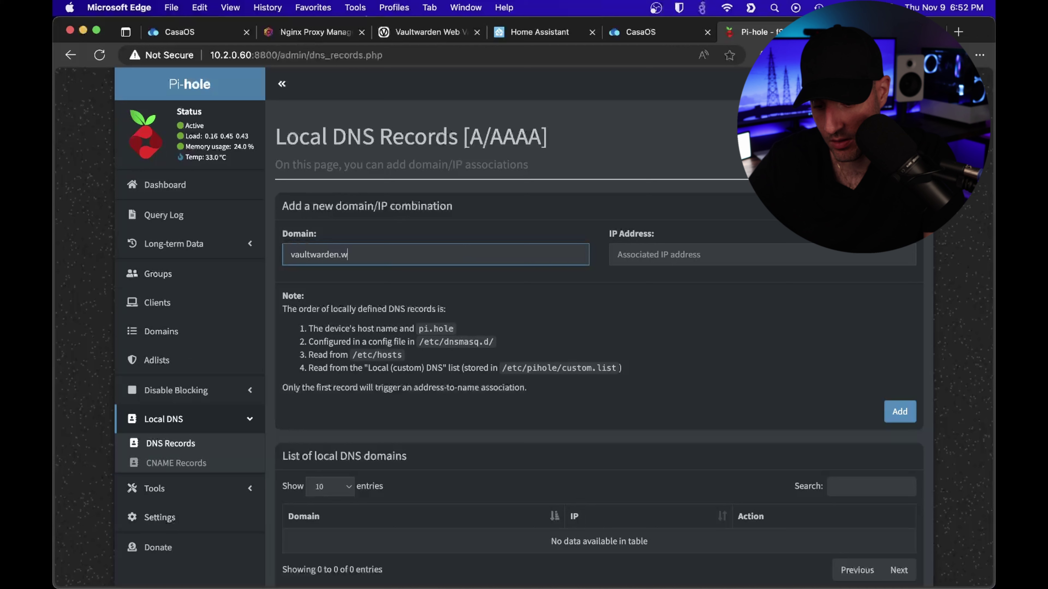
text(undertech.net)
key(Tab)
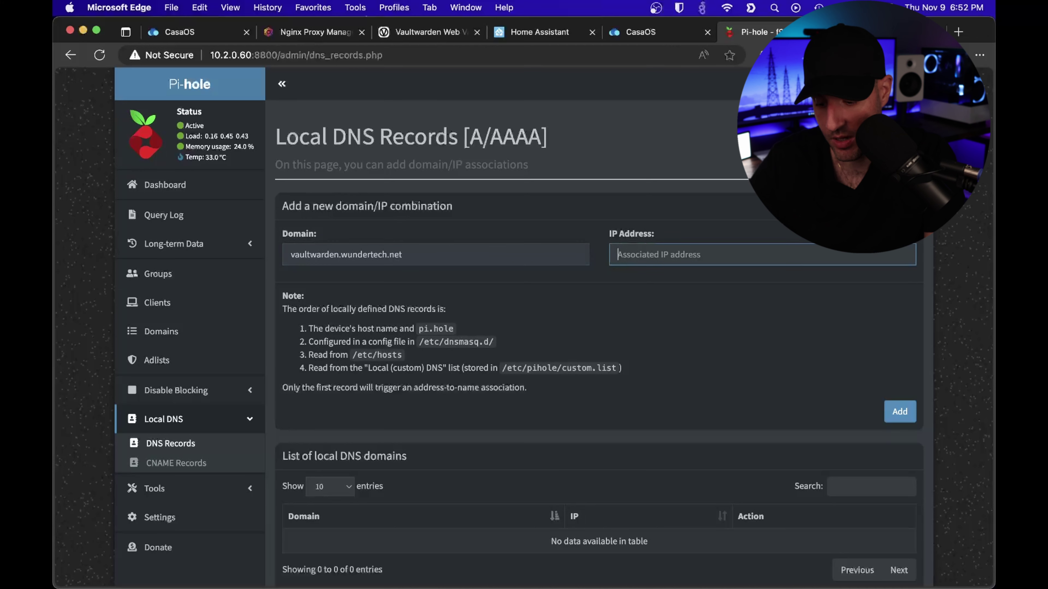
text(10.2.0.60)
click(618, 306)
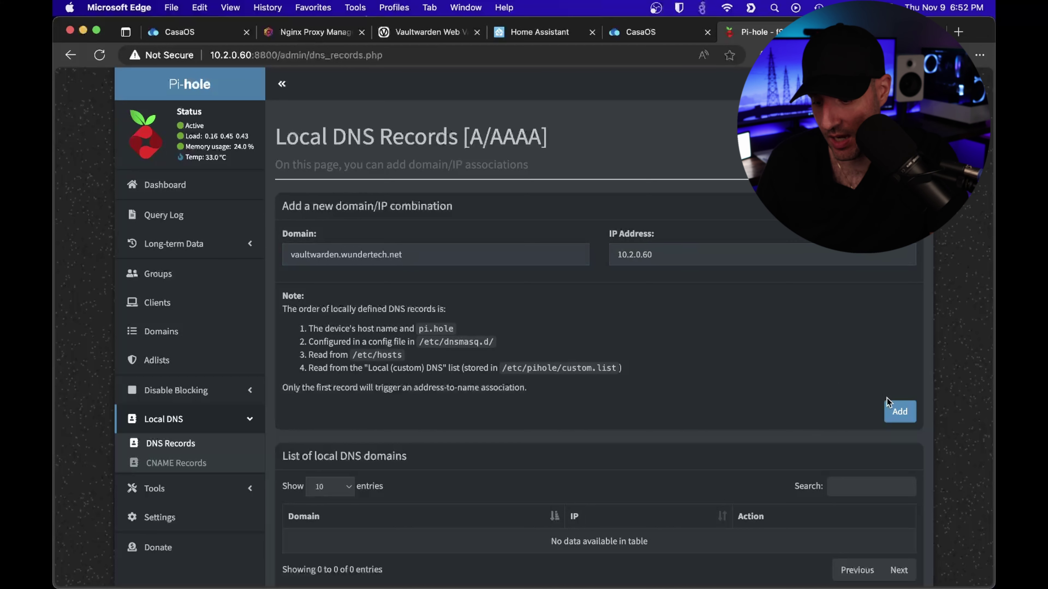
click(893, 410)
scroll(863, 371, down, 2)
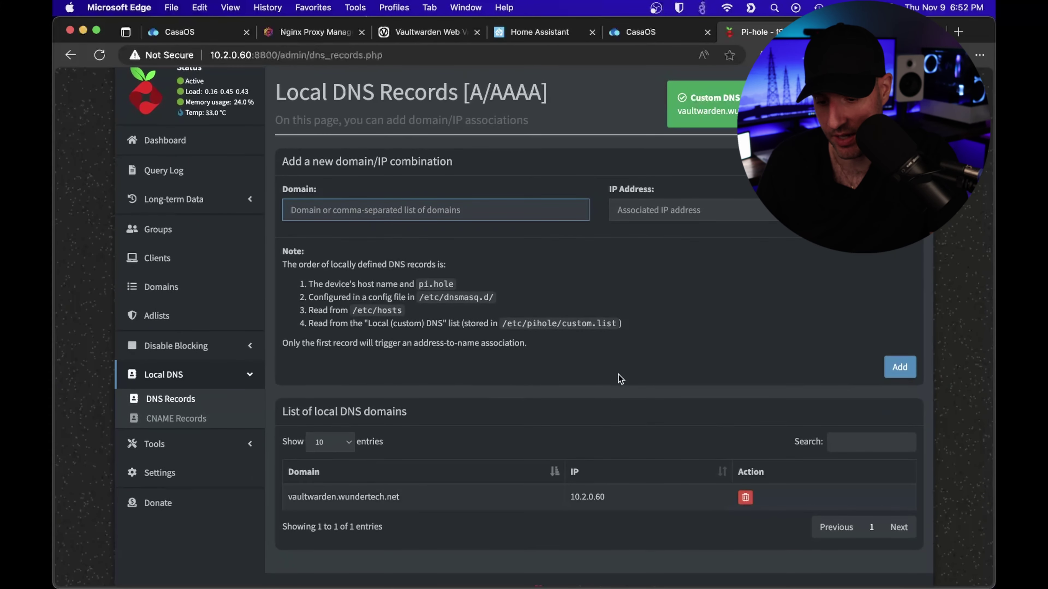
scroll(620, 378, down, 1)
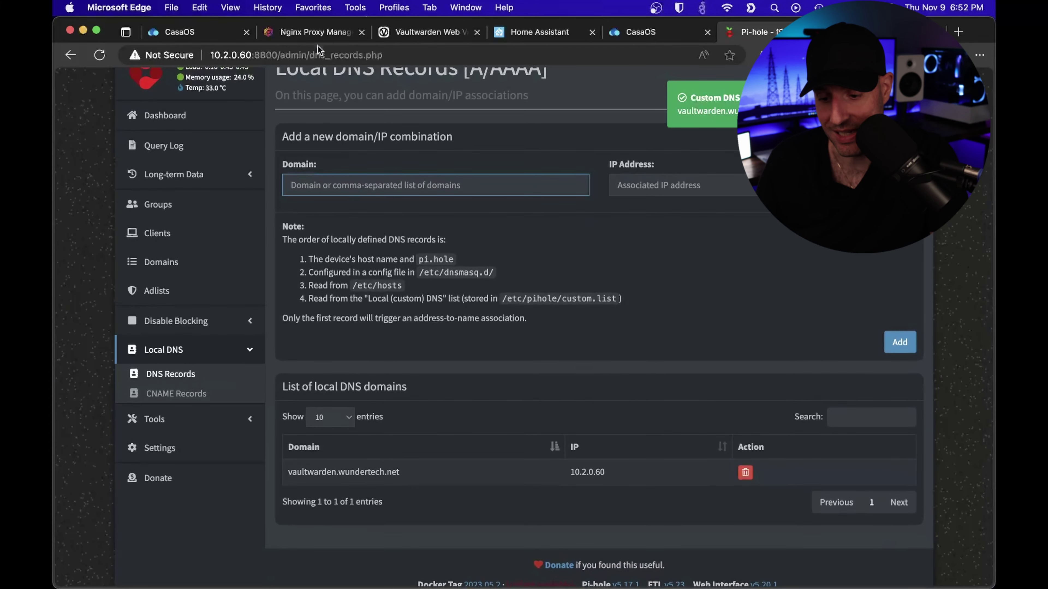
click(315, 37)
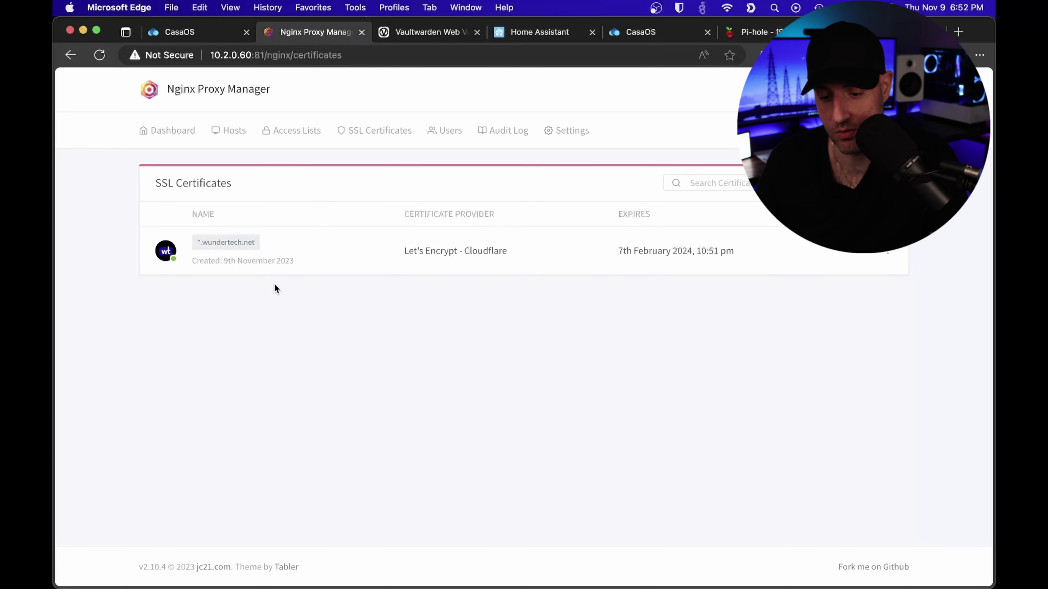
Start a new proxy host with the domain name vaultwarden.wundertech.net
click(151, 130)
click(207, 239)
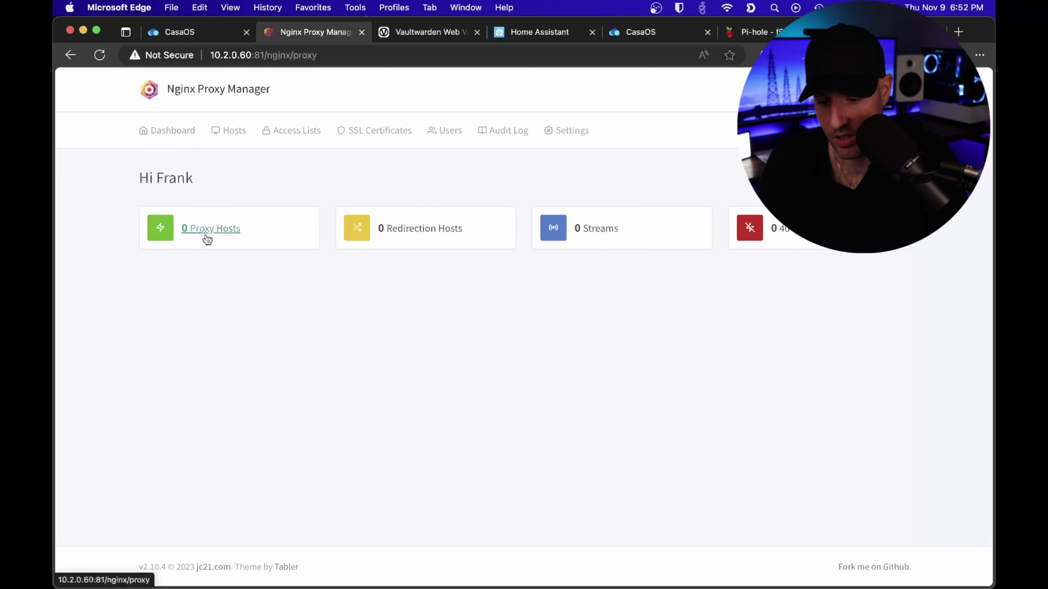
click(527, 319)
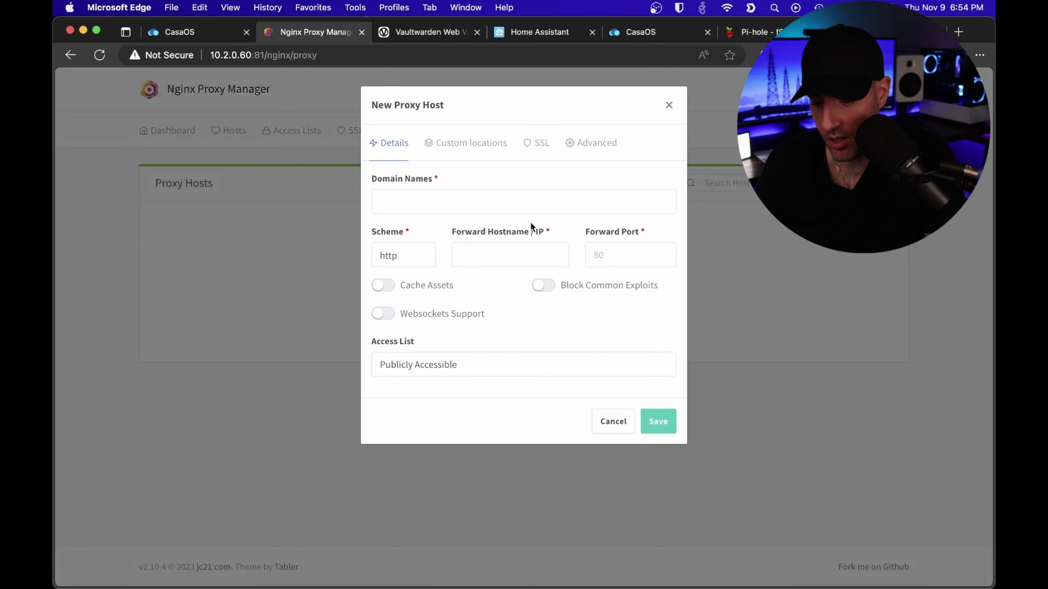
click(530, 203)
text(vaultward)
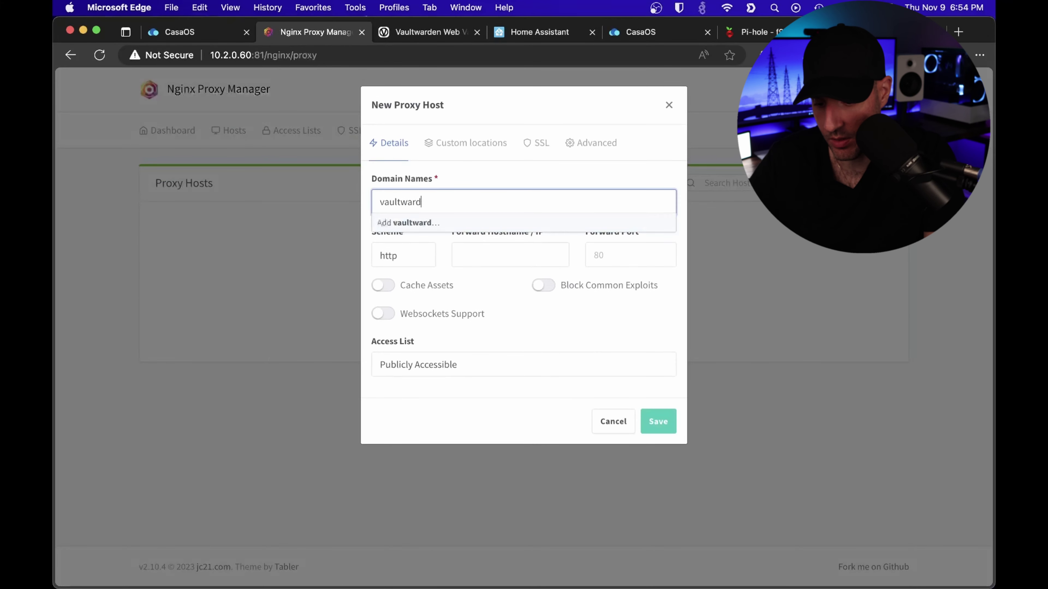
text(en.wundertech)
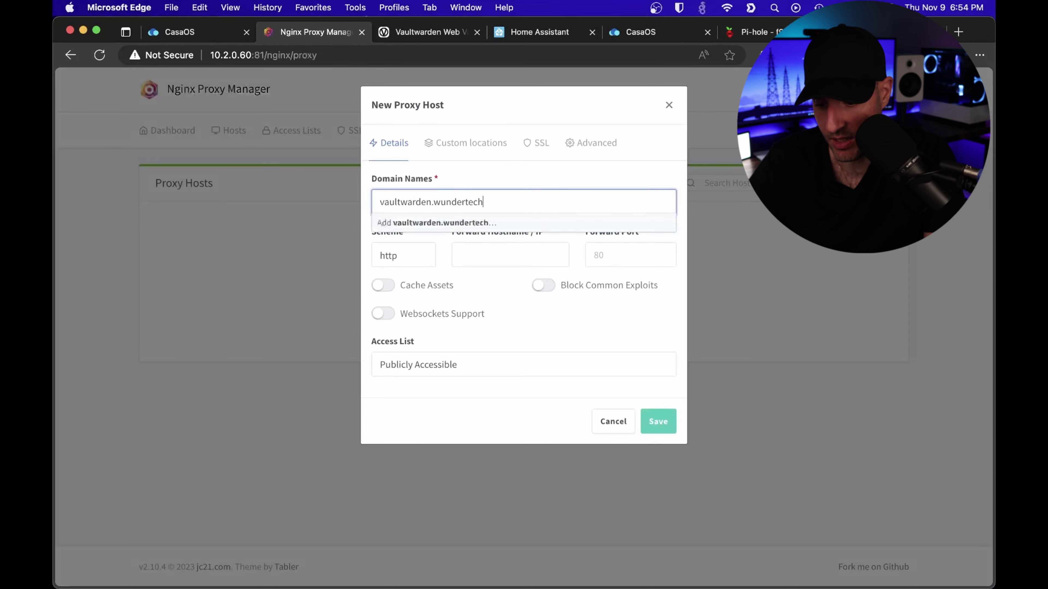
text(.net)
key(Return)
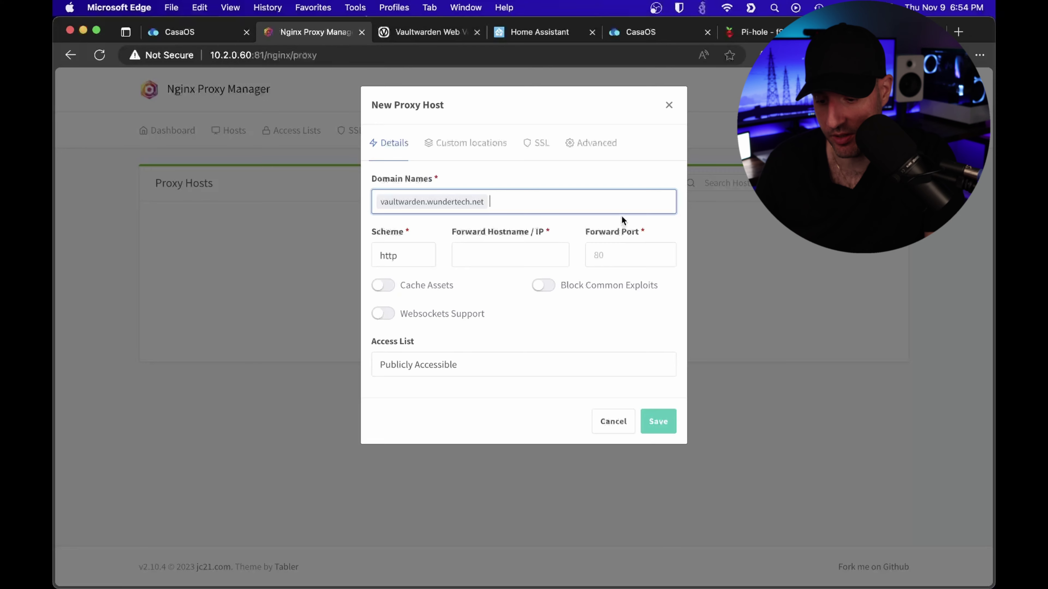
Set the proxy host to forward to 10.2.0.60 on port 10380
click(520, 243)
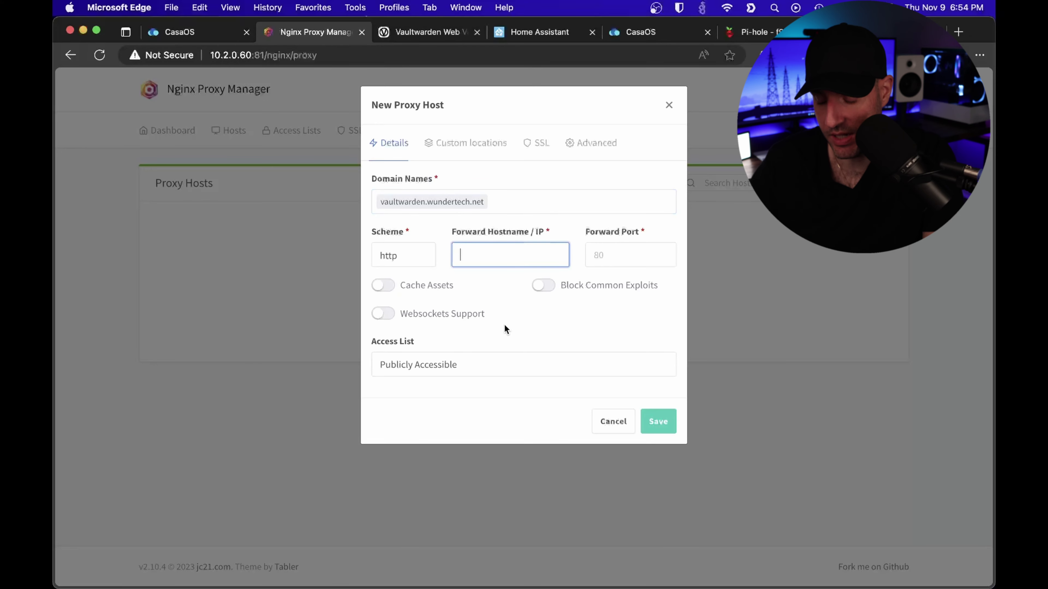
text(10.2)
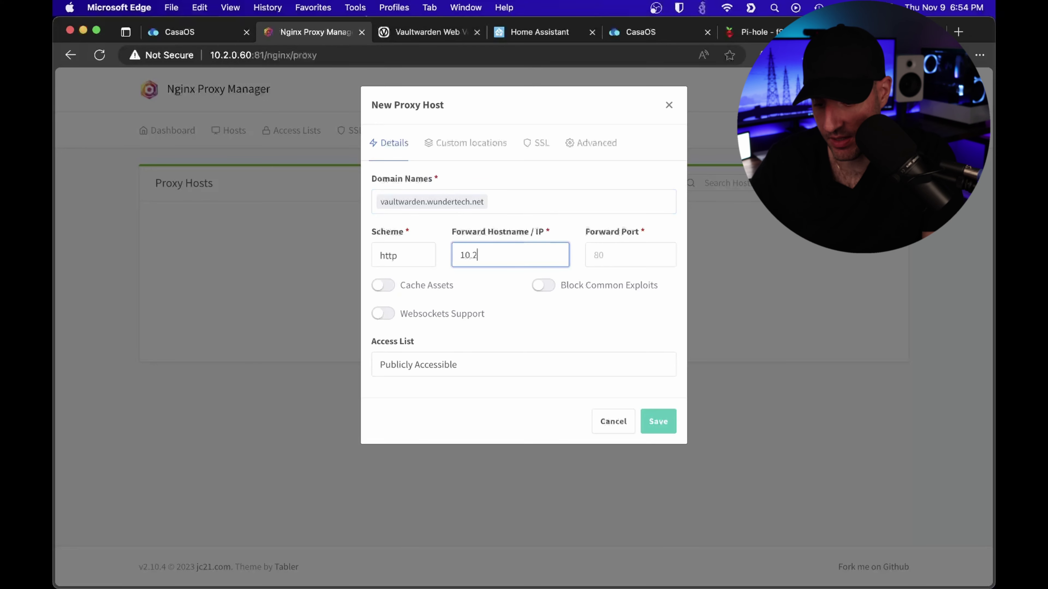
text(.0.60)
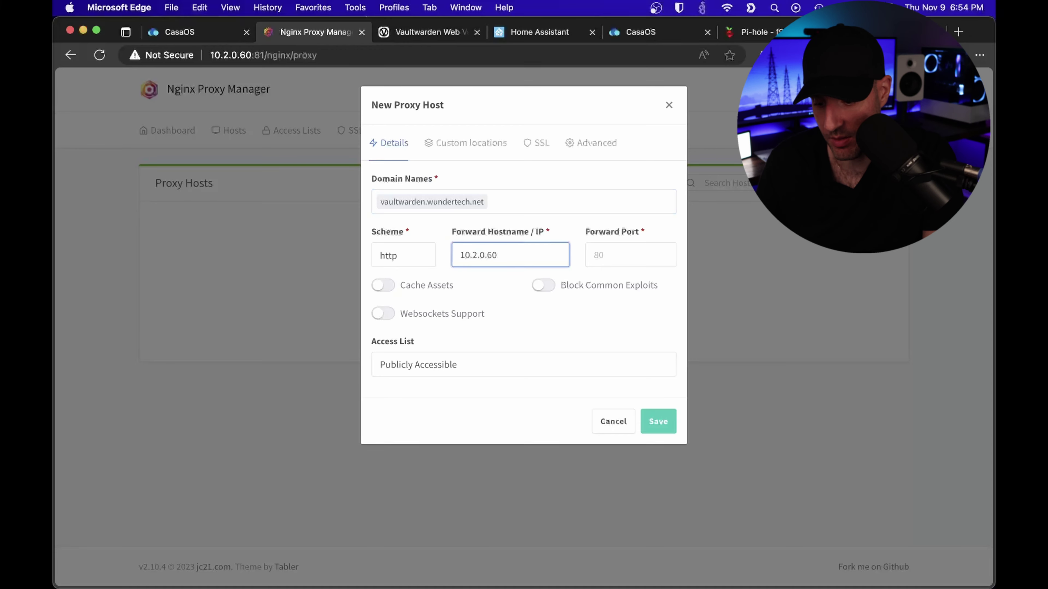
key(Tab)
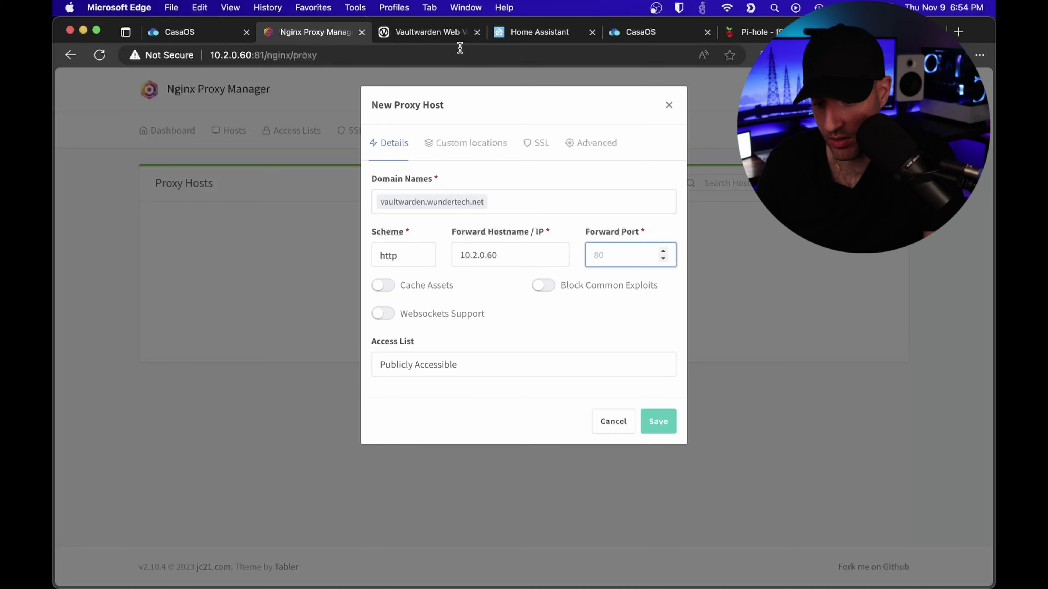
click(454, 33)
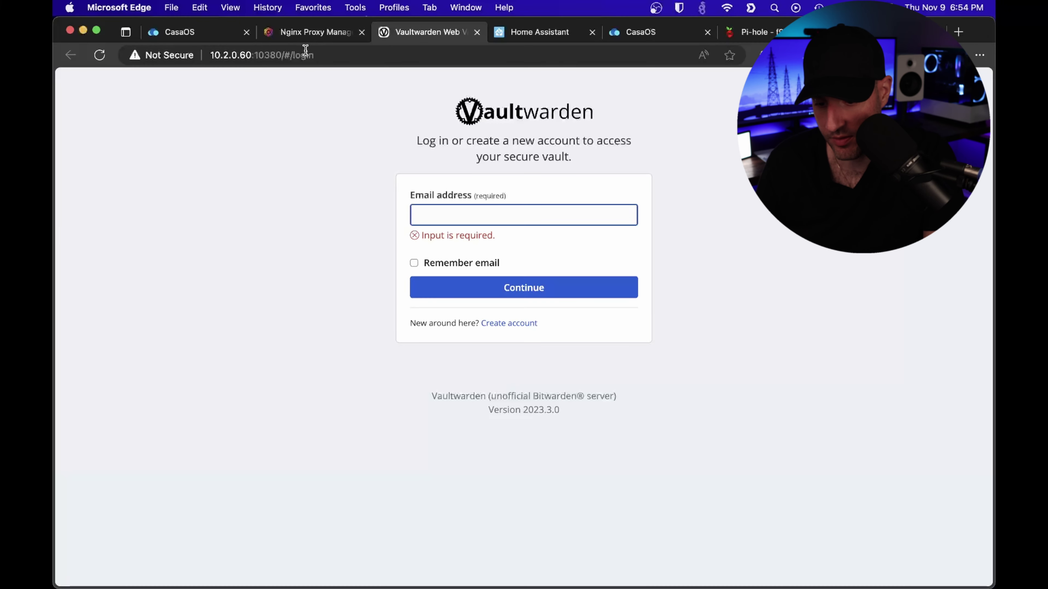
click(310, 37)
text(103)
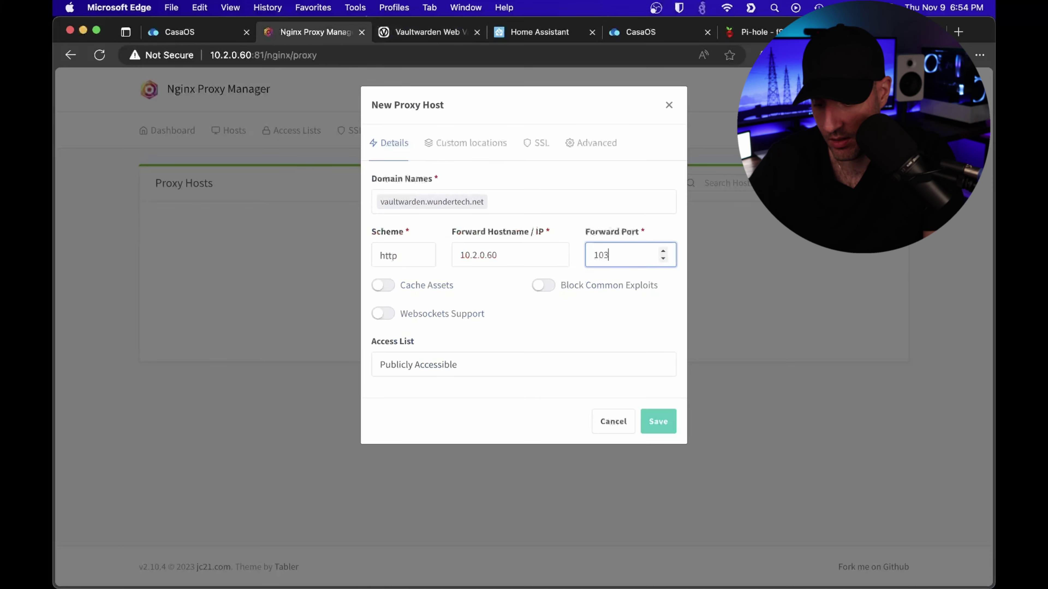
text(80)
Secure the Vaultwarden host with the *.wundertech.net certificate, HTTP/2 and HSTS, save it, and test the link
click(537, 143)
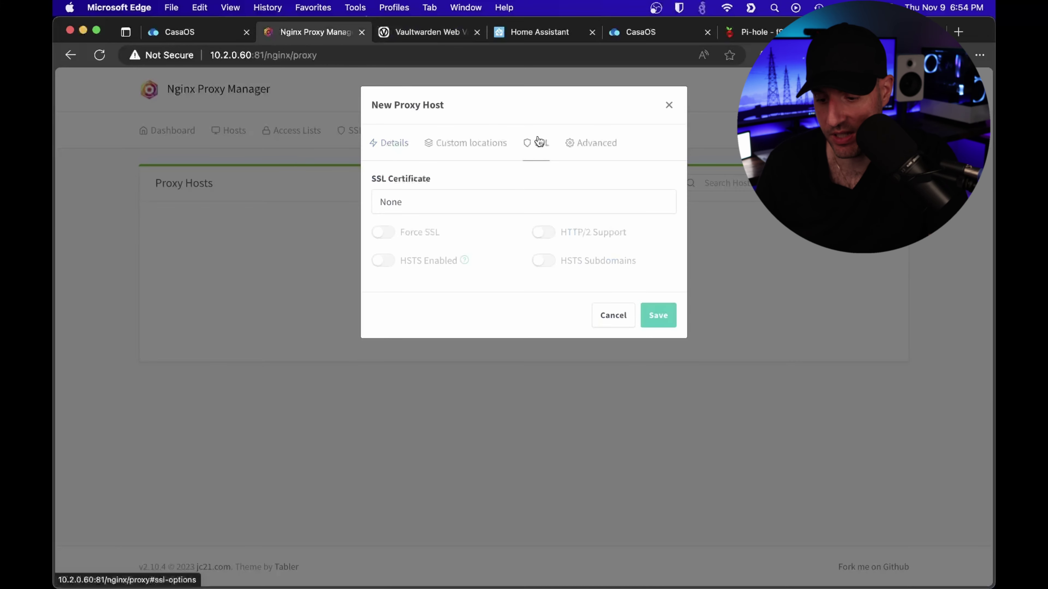
click(457, 198)
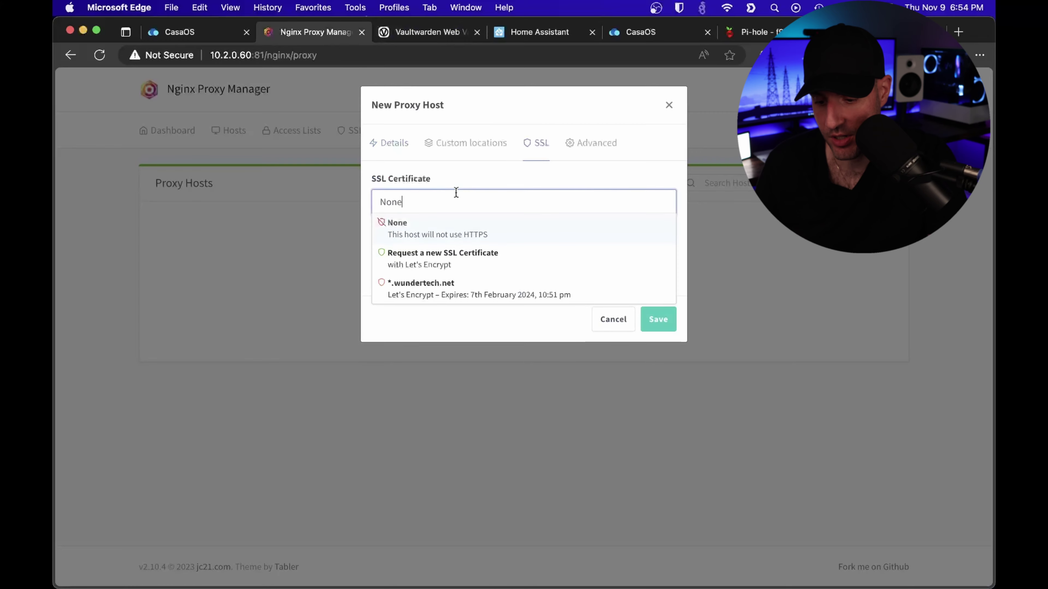
click(421, 294)
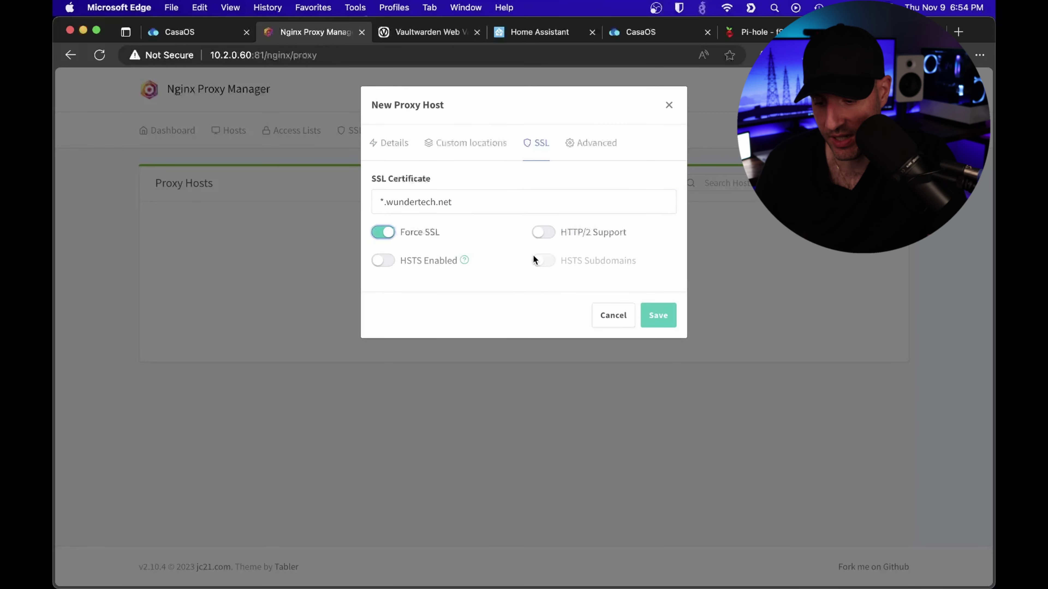
click(544, 232)
click(387, 260)
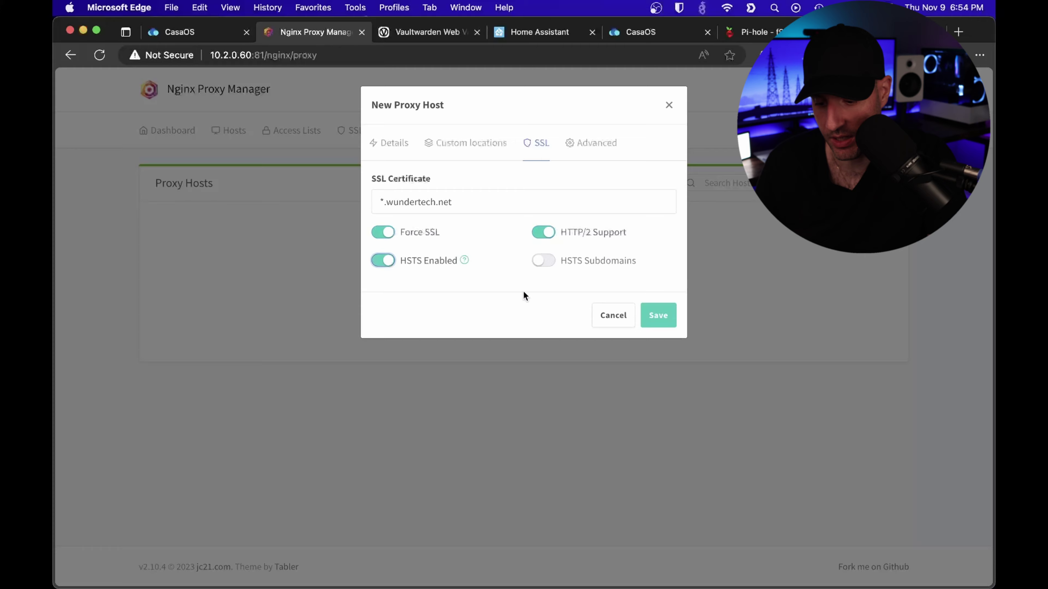
click(659, 316)
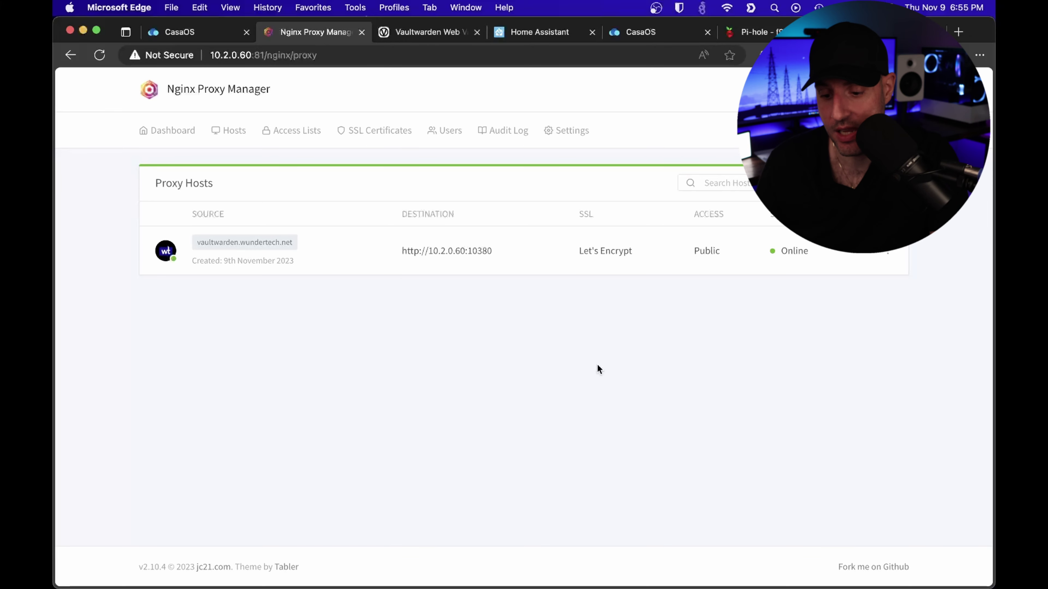
click(248, 250)
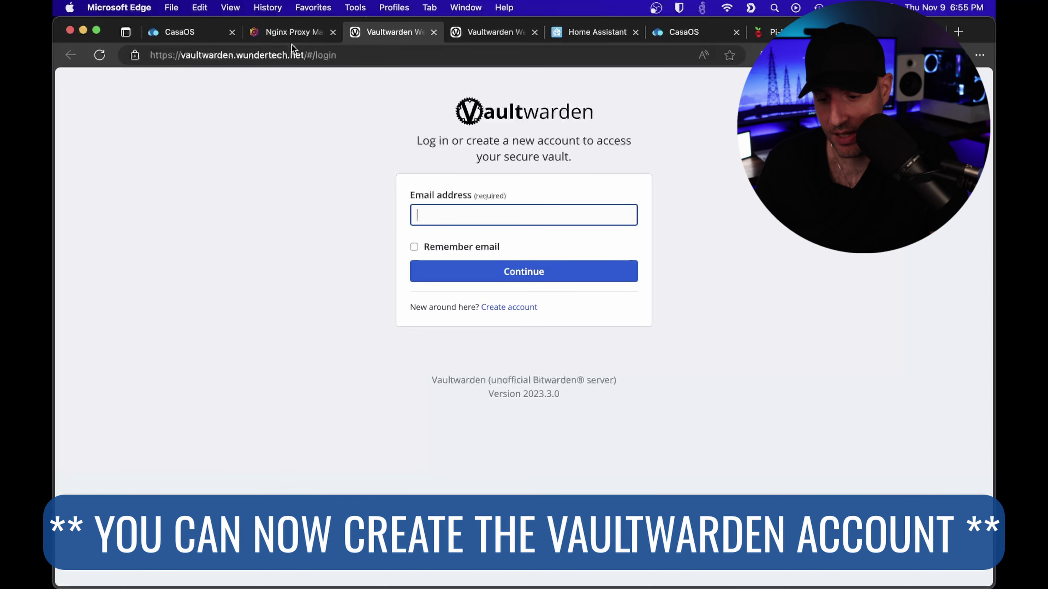
click(292, 33)
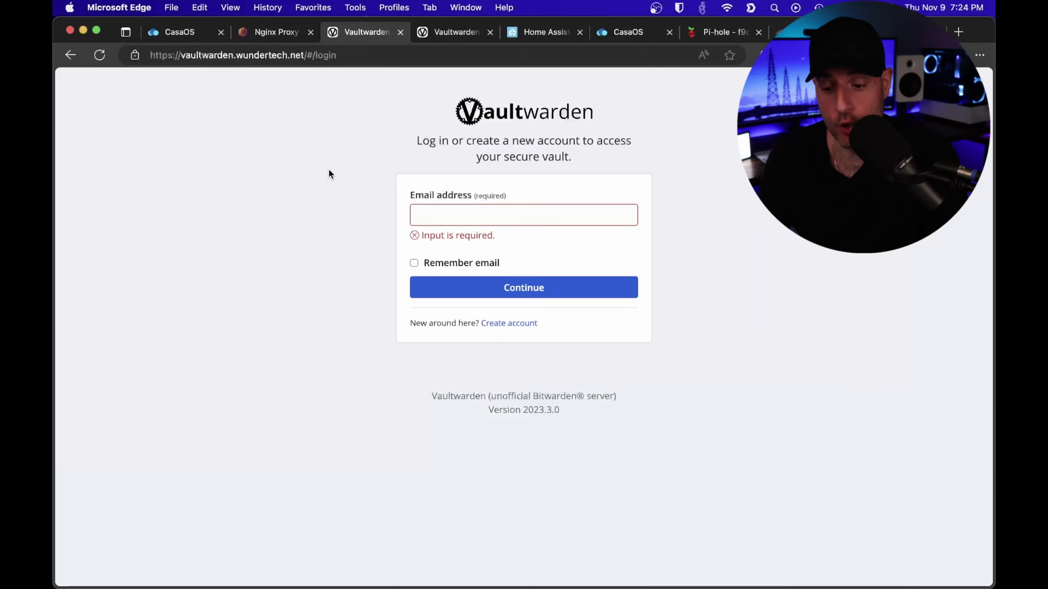
Check Pi-hole's local DNS records for portainer, unifi and vaultwarden, then return to the proxy hosts list
click(725, 34)
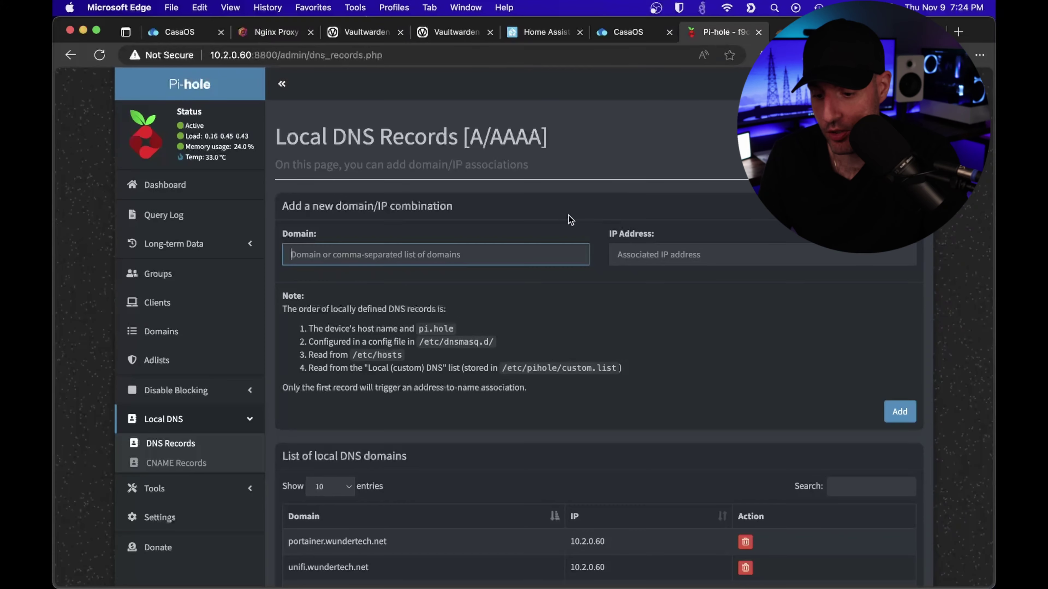
scroll(541, 287, down, 3)
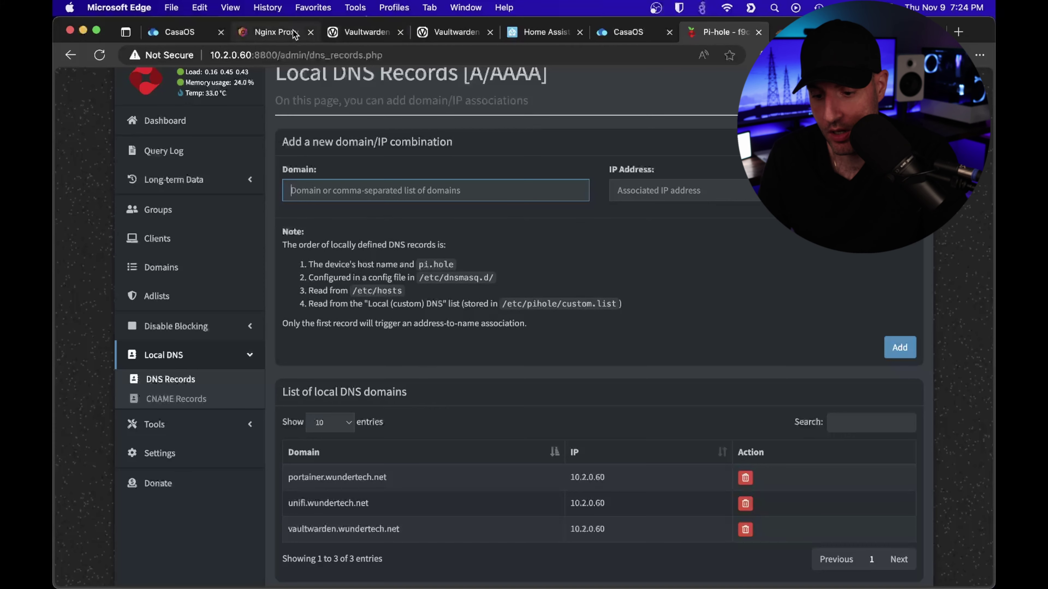
click(275, 32)
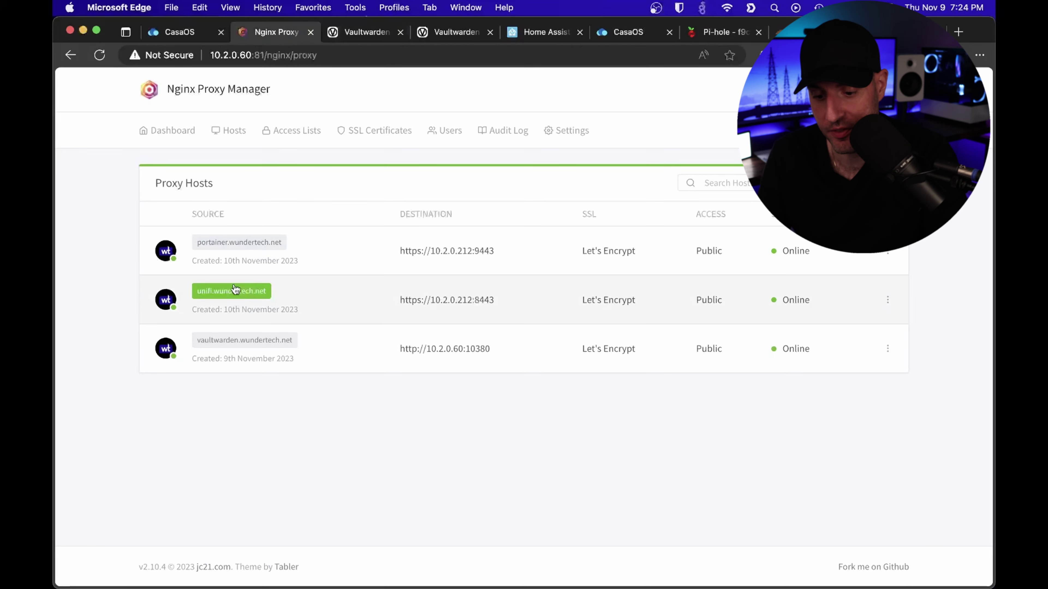
Open unifi.wundertech.net and portainer.wundertech.net from the proxy hosts list to confirm both load
click(236, 291)
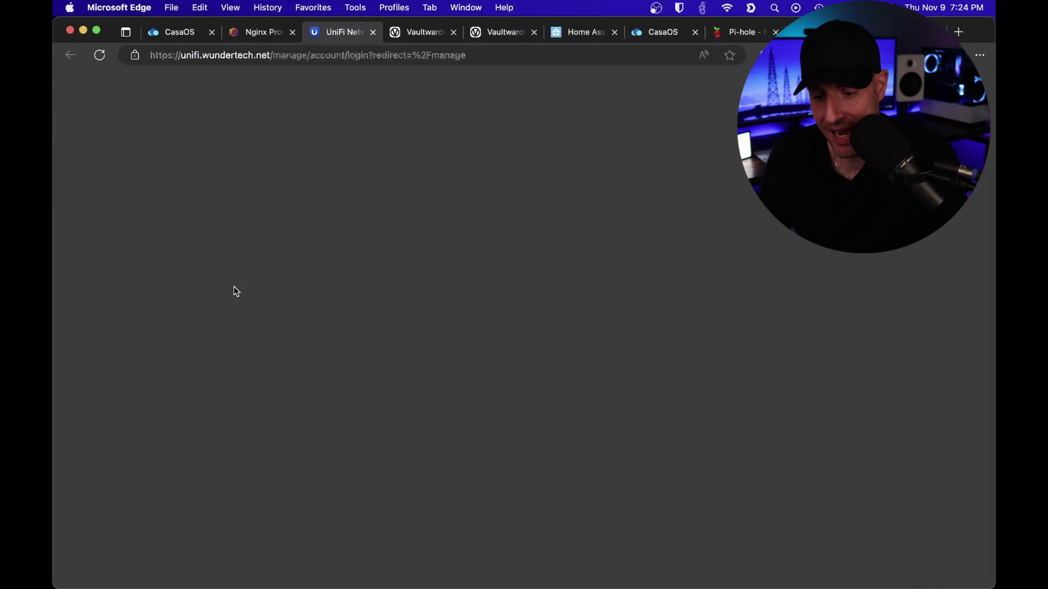
click(262, 33)
click(239, 242)
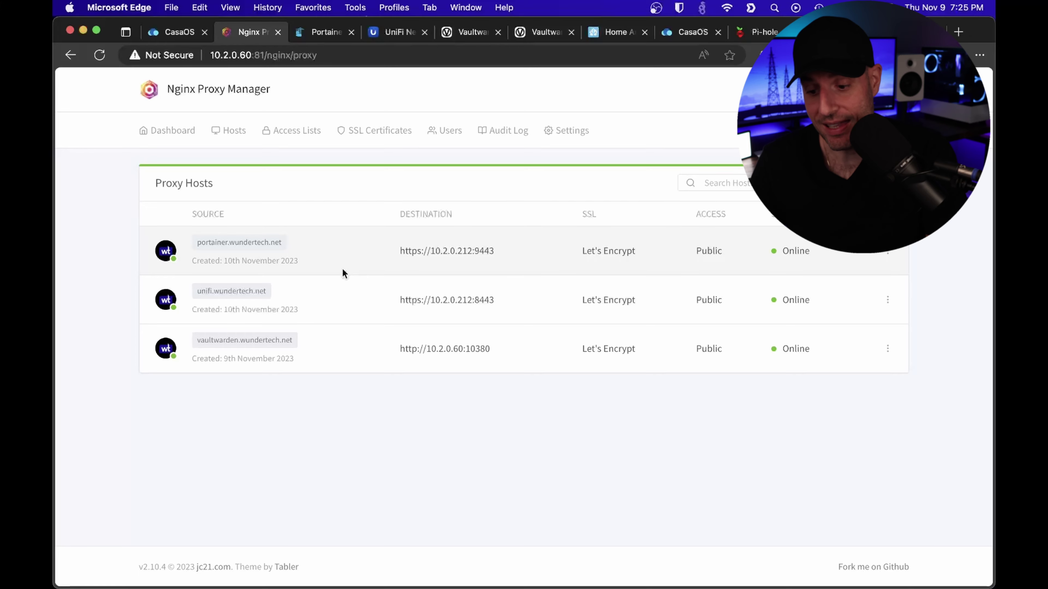
Install WireGuard Easy from the CasaOS App Store and let it finish in the background
click(176, 33)
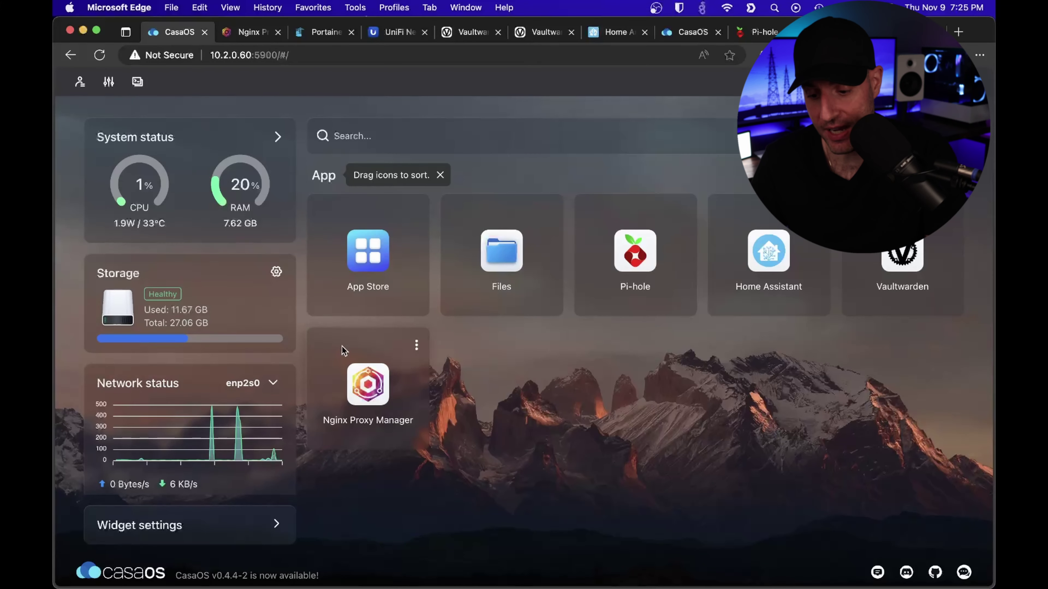
click(368, 252)
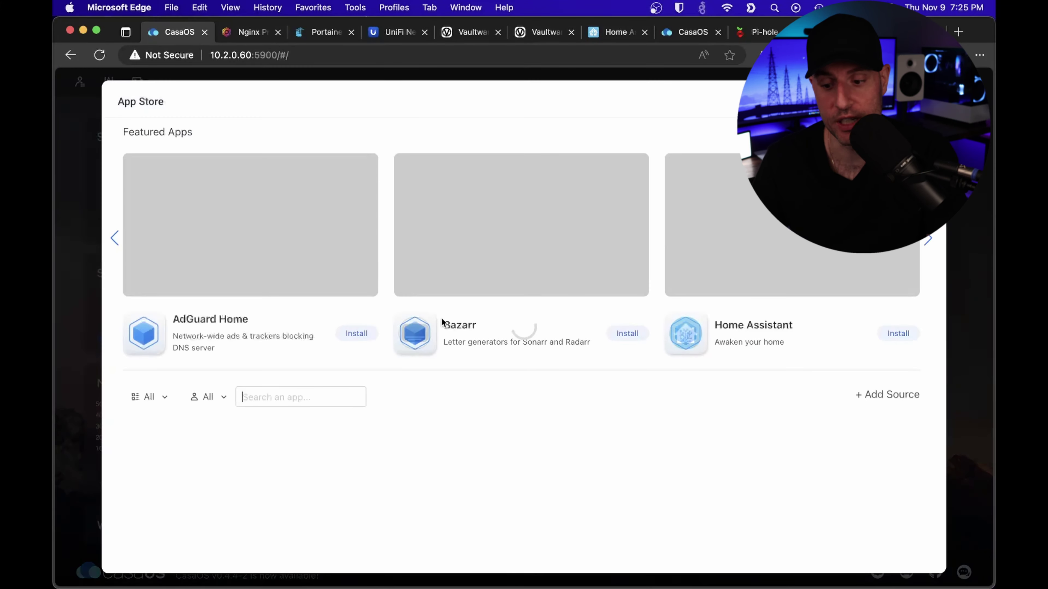
scroll(491, 425, down, 3)
scroll(491, 425, down, 15)
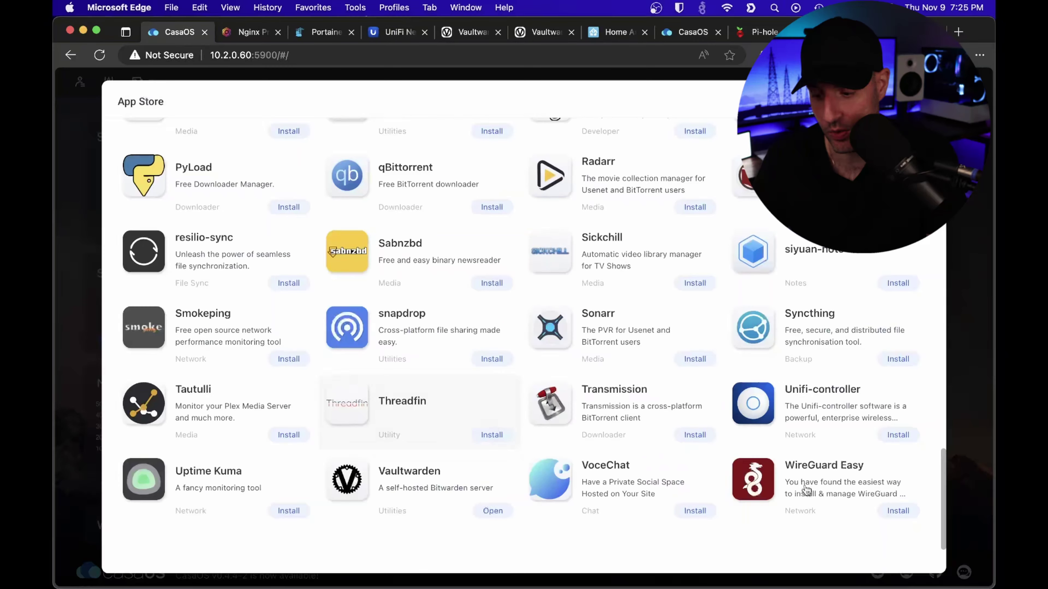
click(898, 511)
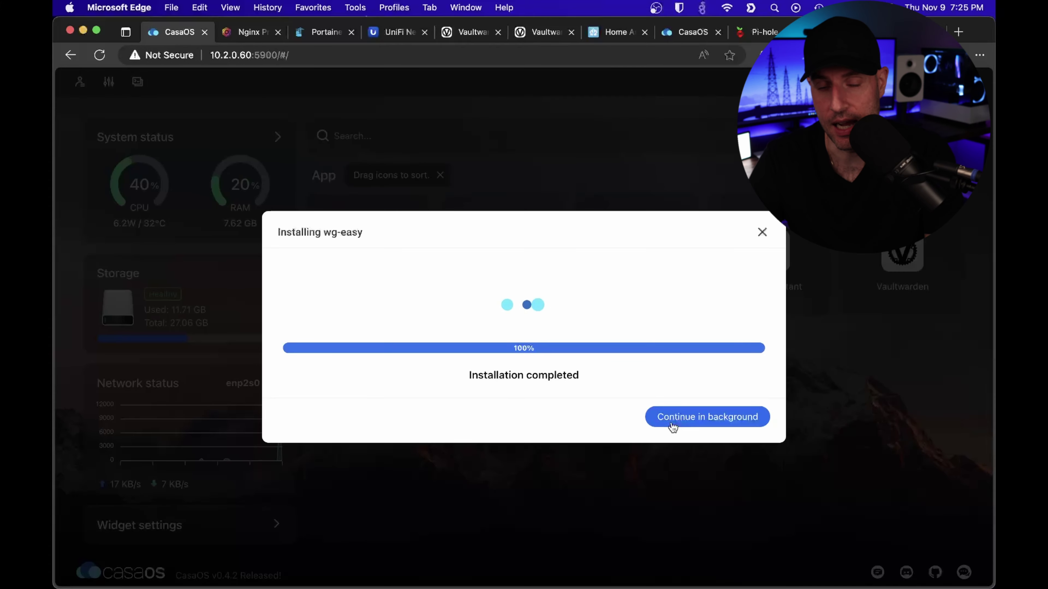
click(671, 425)
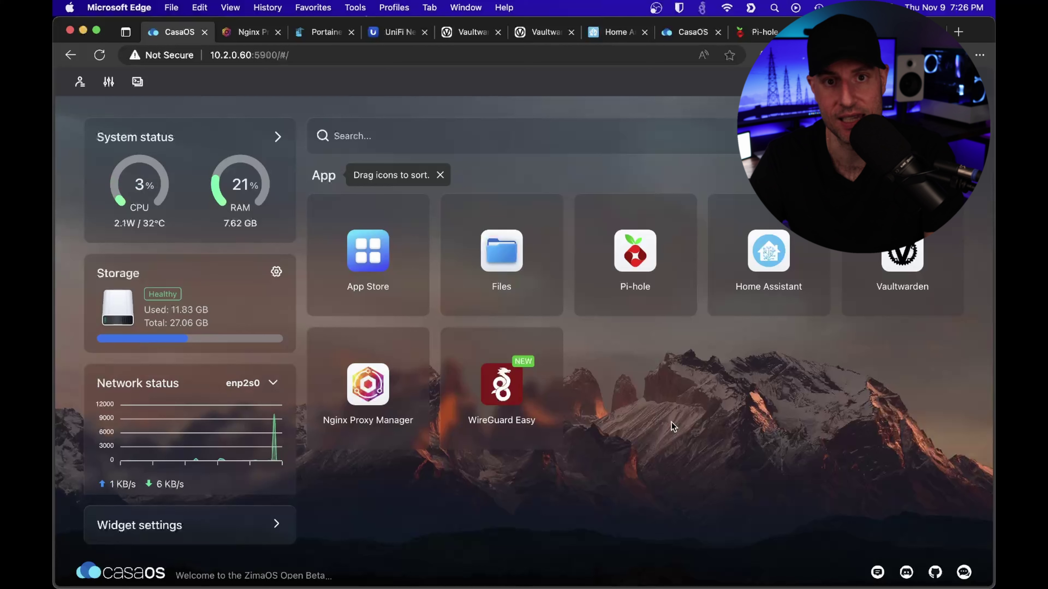
Replace WireGuard Easy's WG_HOST value casaos.local with DDNS_HOSTNAME in its settings and save
click(550, 353)
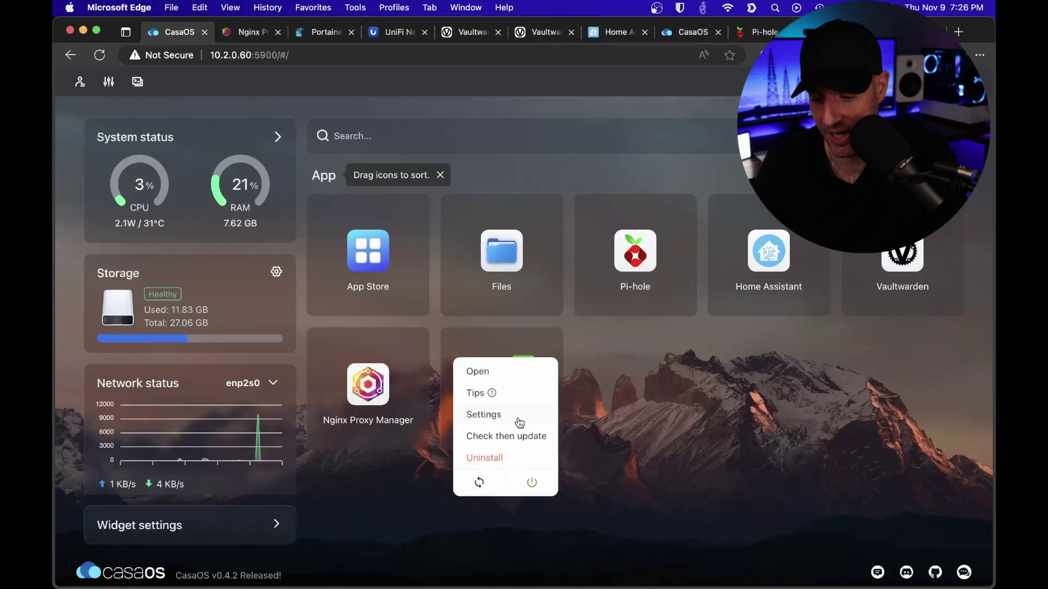
click(518, 420)
scroll(510, 410, down, 10)
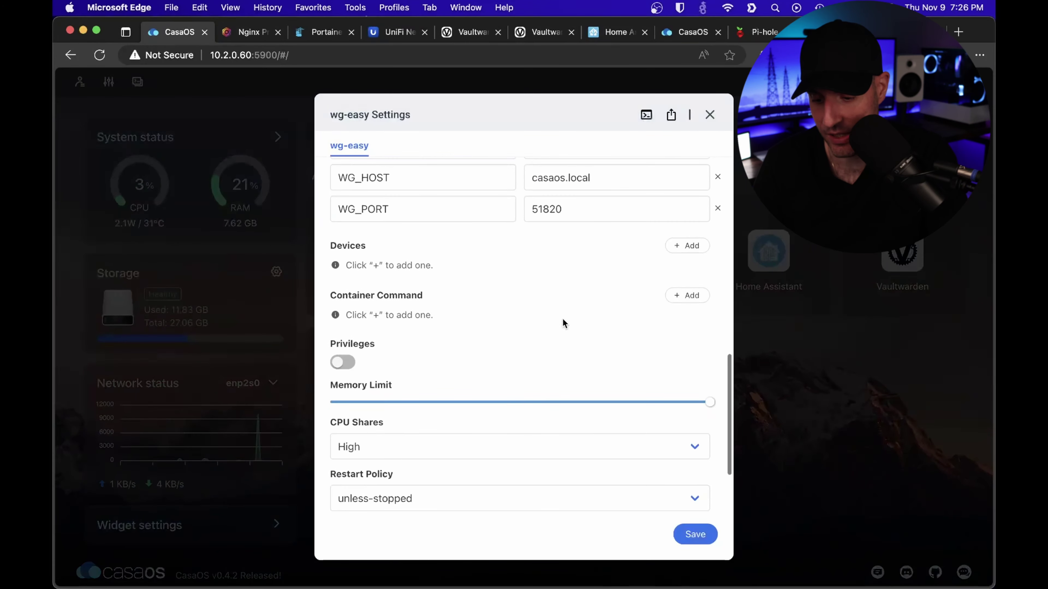
scroll(526, 307, up, 5)
double_click(573, 315)
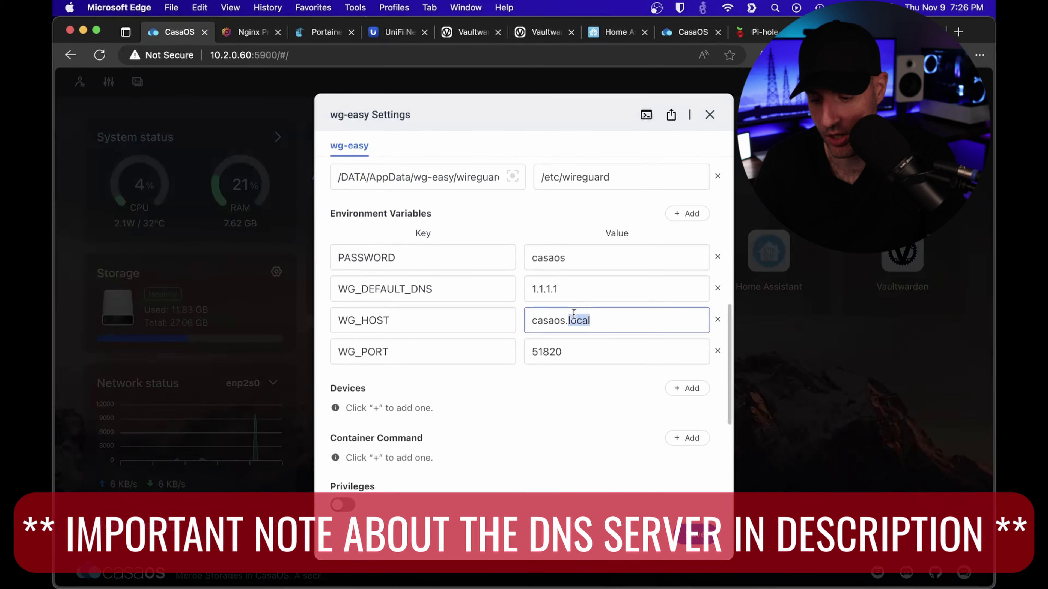
triple_click(573, 314)
text(DDNS_)
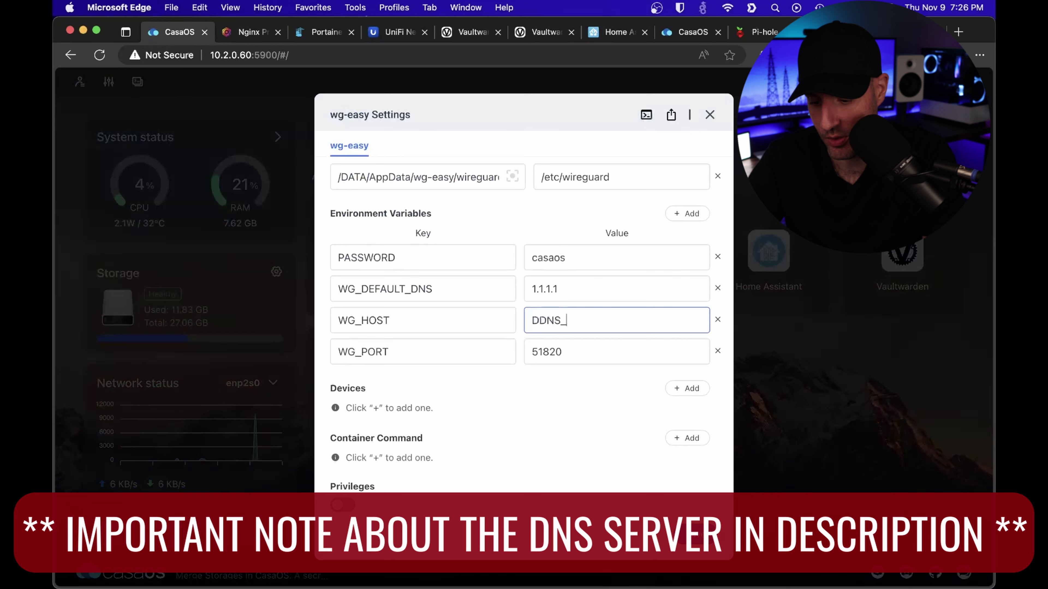
text(HOSTNAME)
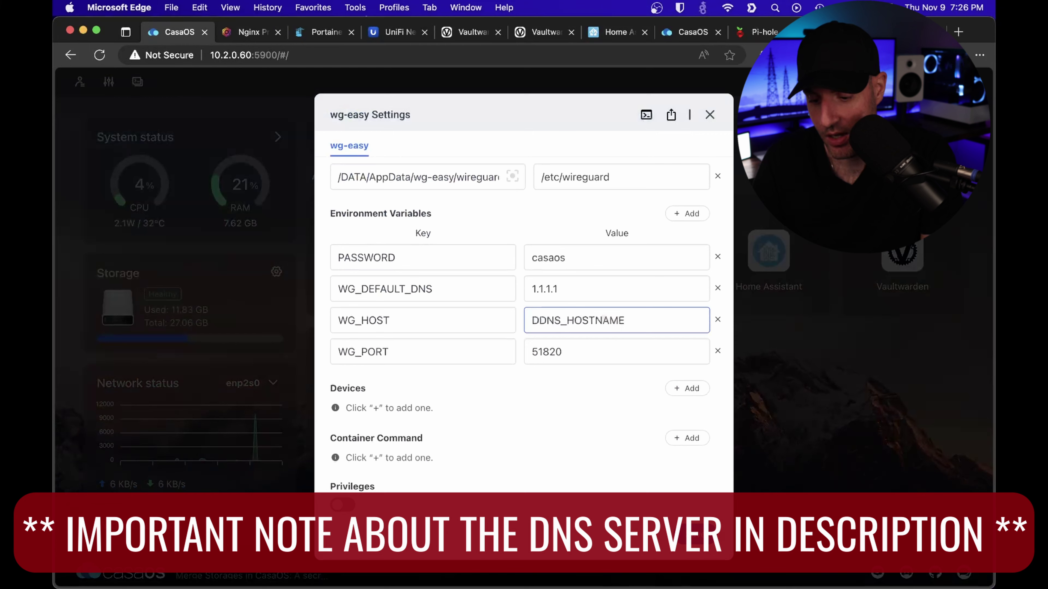
click(567, 353)
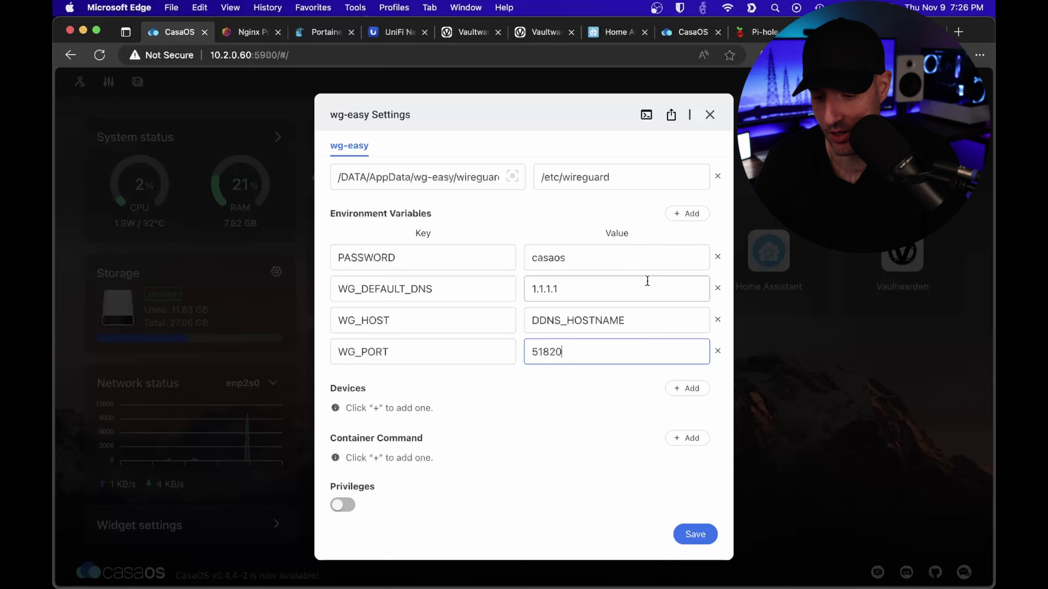
scroll(633, 377, up, 3)
scroll(634, 376, down, 5)
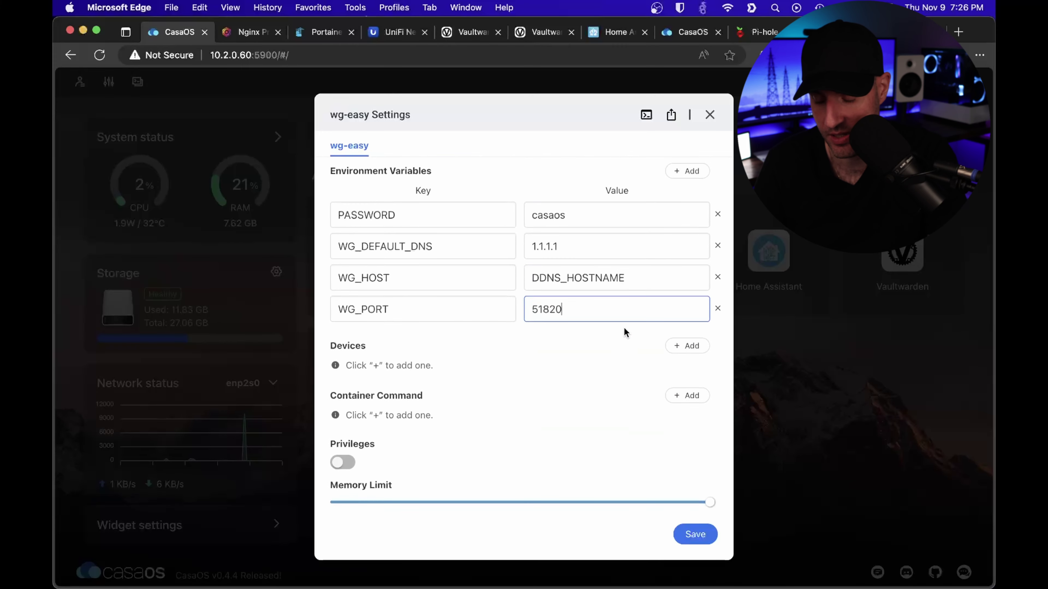
scroll(623, 328, up, 2)
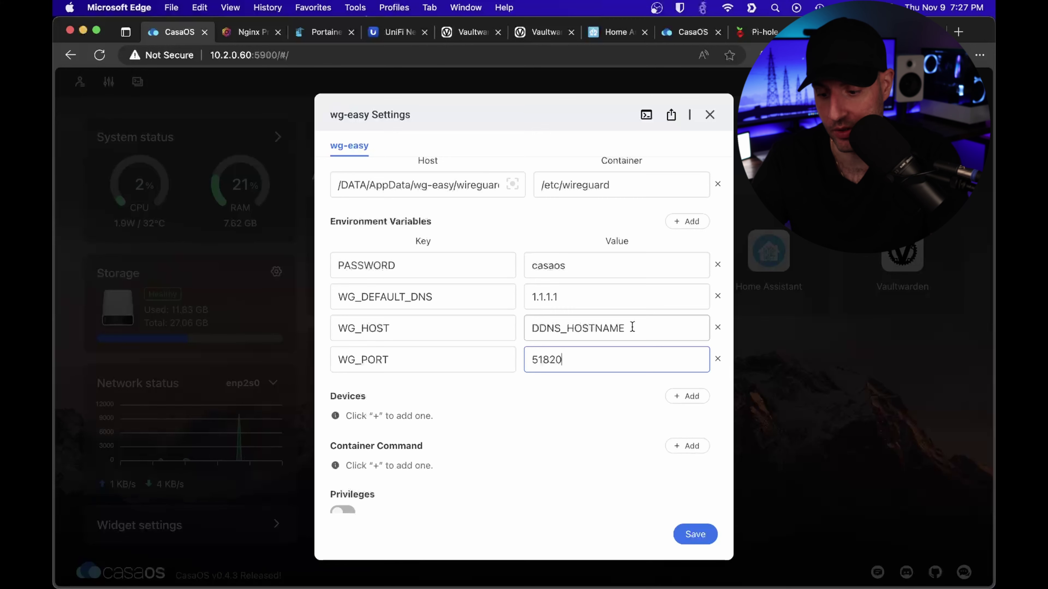
click(695, 532)
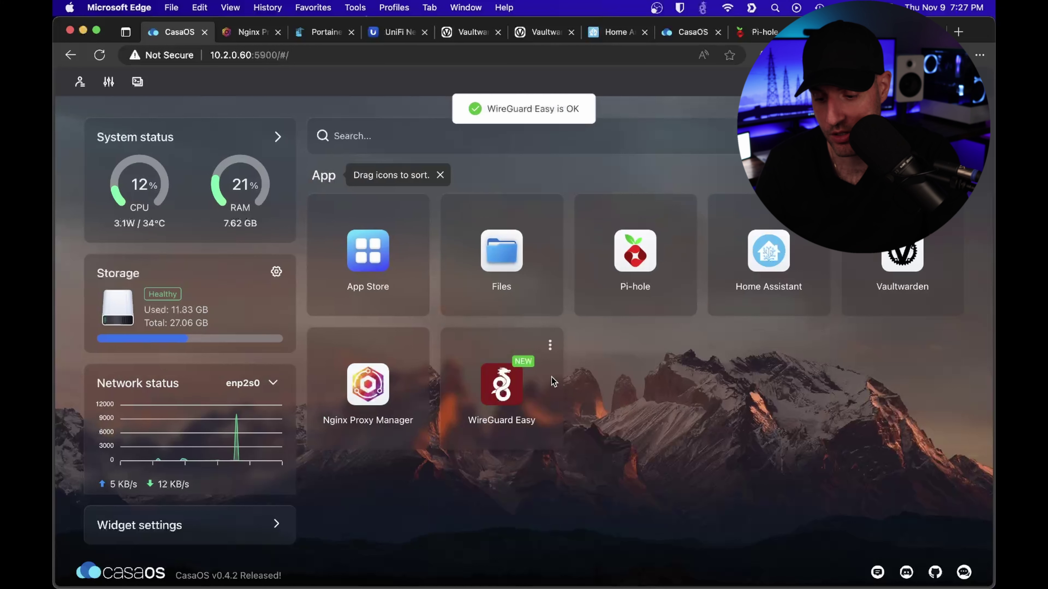
Open the WireGuard Easy web interface and sign in with the admin password
click(498, 383)
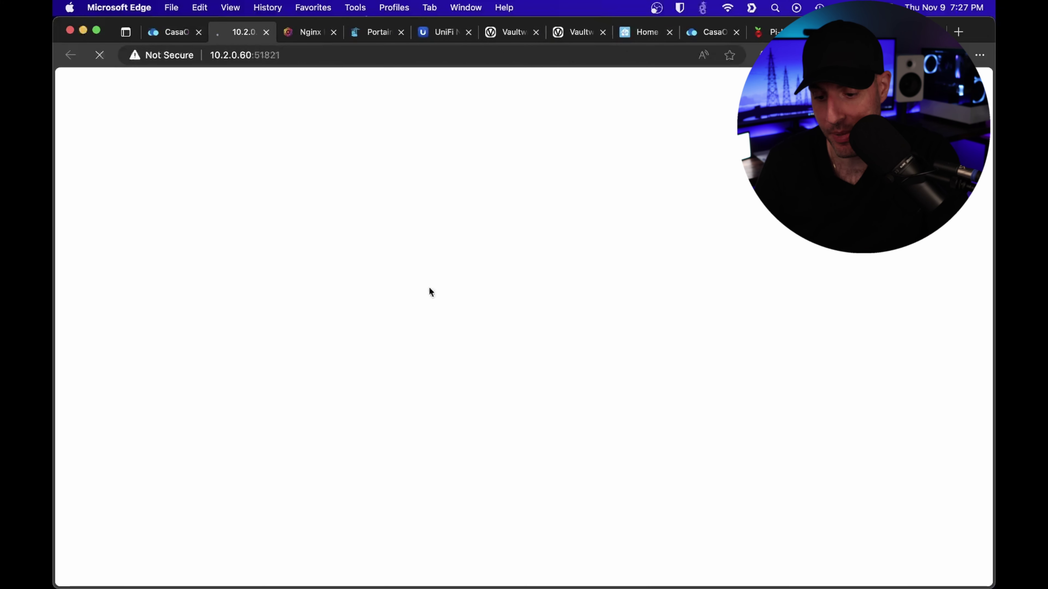
click(512, 294)
text(•••••)
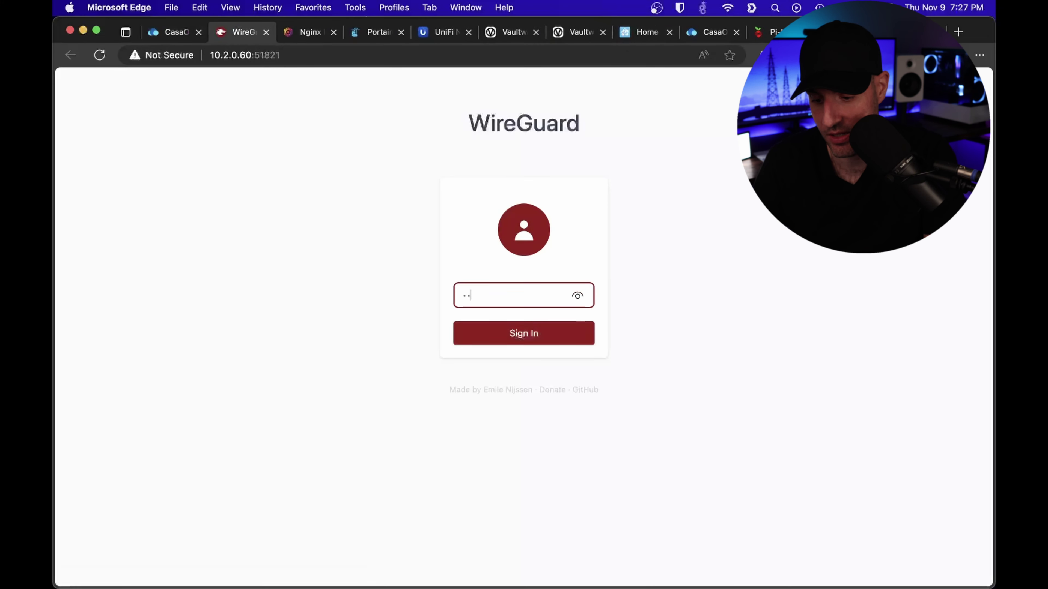
text(•)
key(Return)
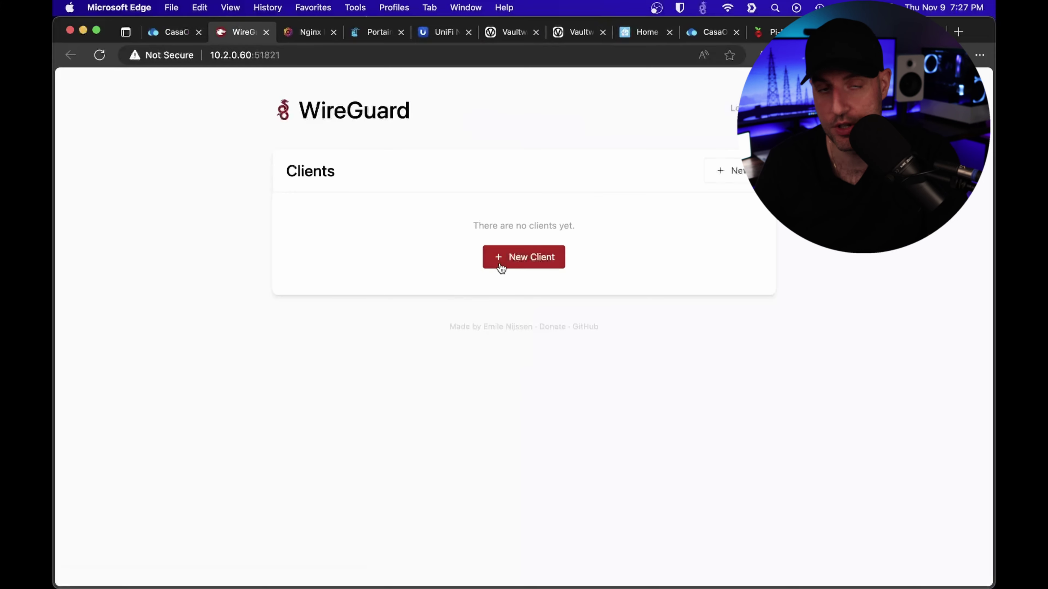
Create a new VPN client at 10.8.0.2 and display its QR code
click(512, 257)
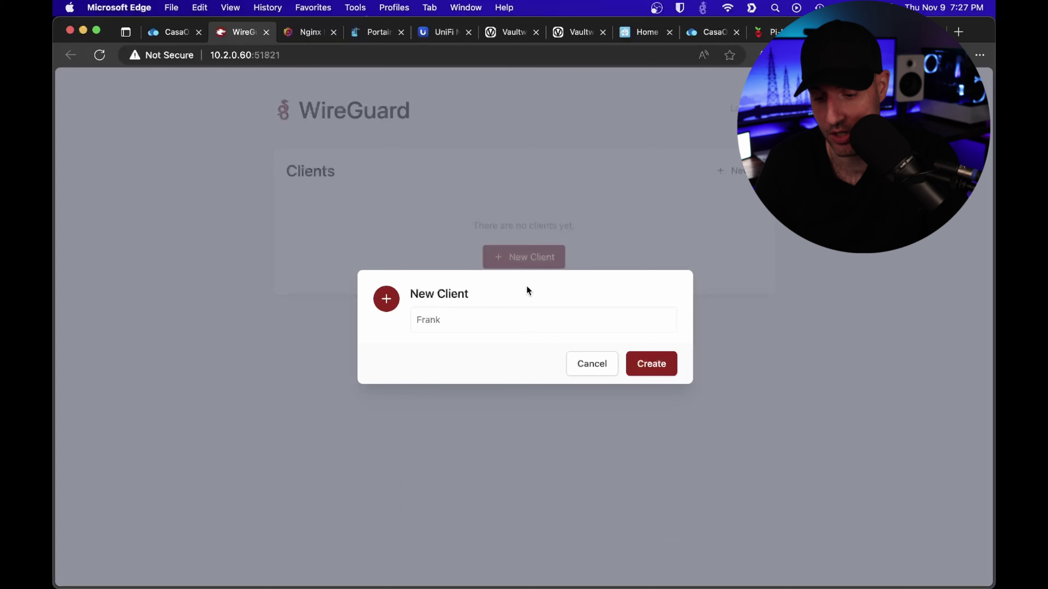
click(658, 365)
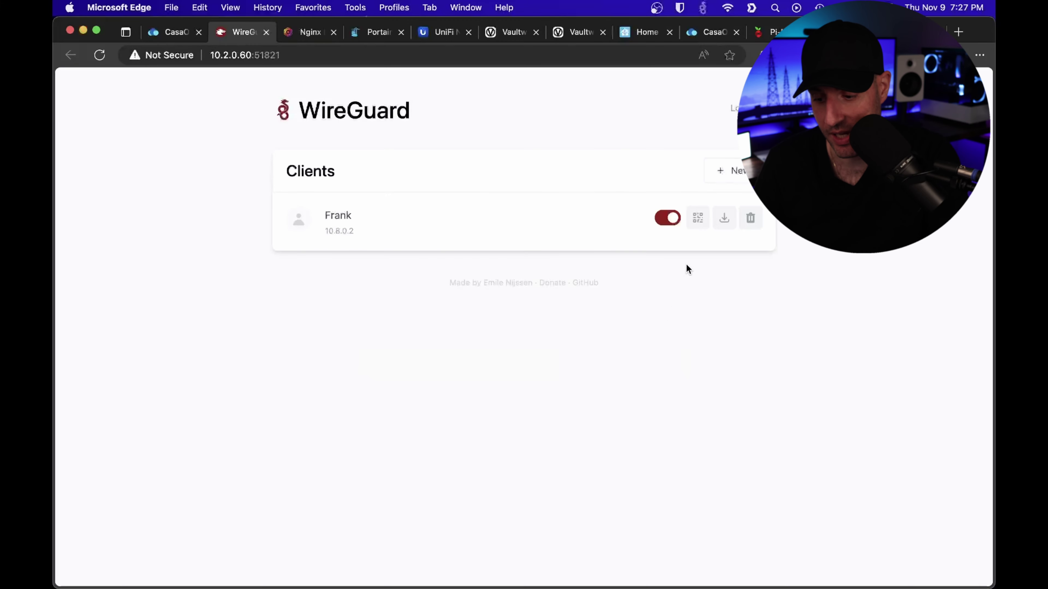
click(698, 218)
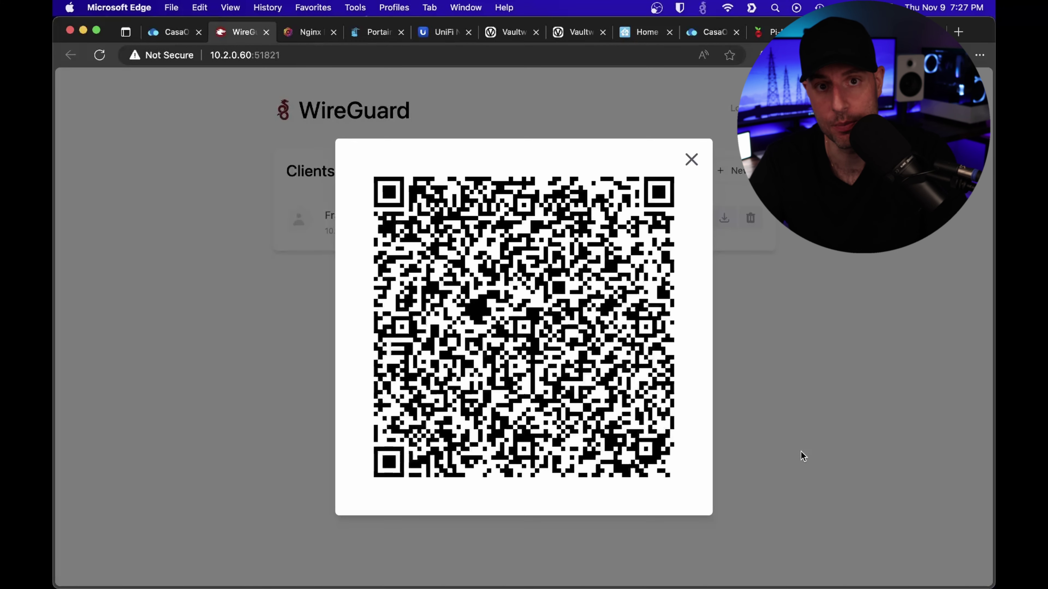
click(173, 35)
click(549, 347)
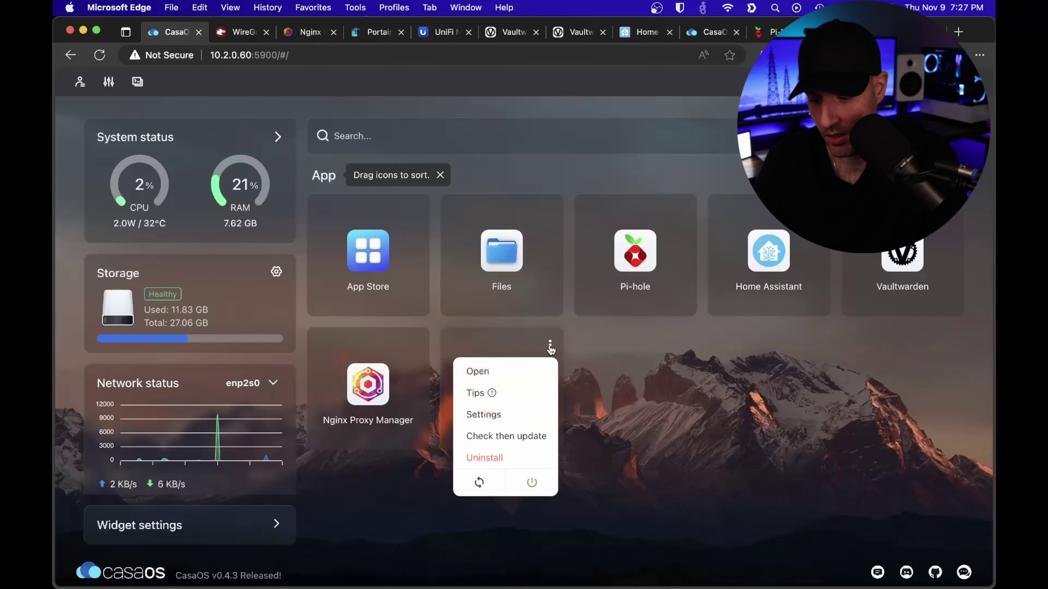
click(501, 413)
scroll(545, 361, down, 7)
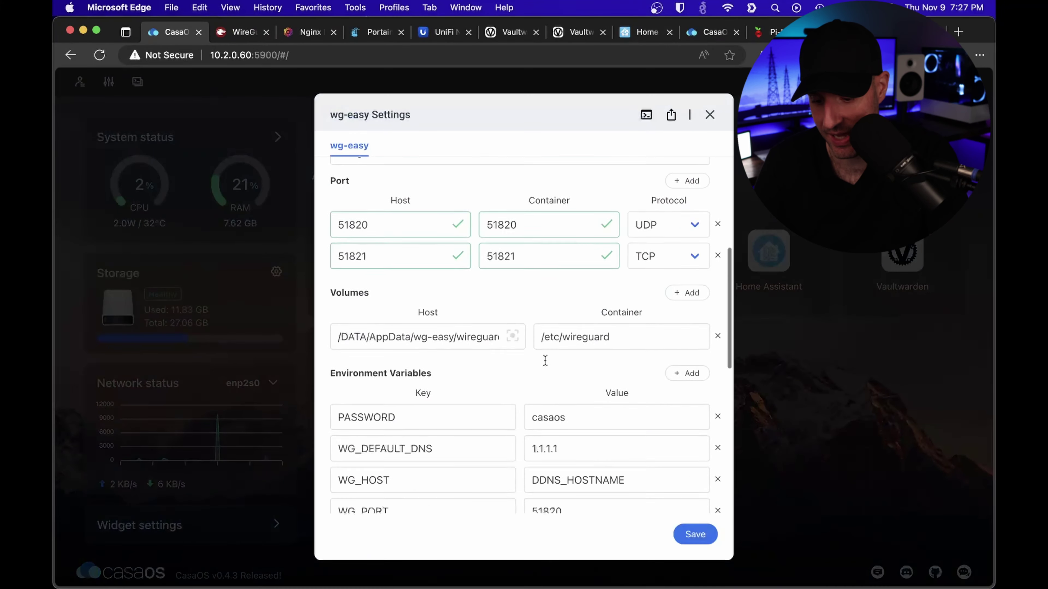
scroll(545, 363, up, 2)
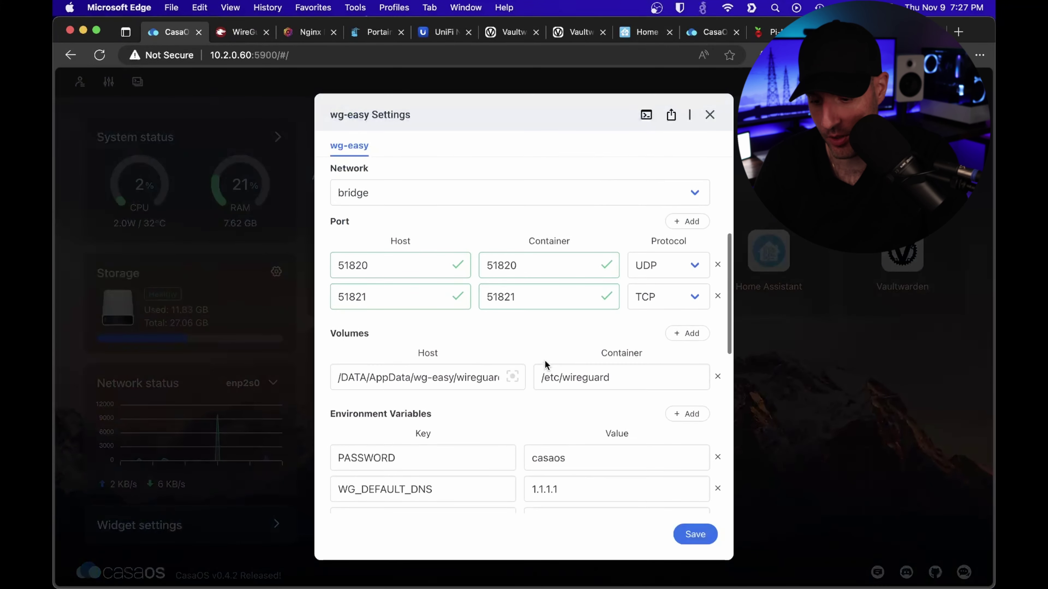
click(374, 295)
double_click(374, 294)
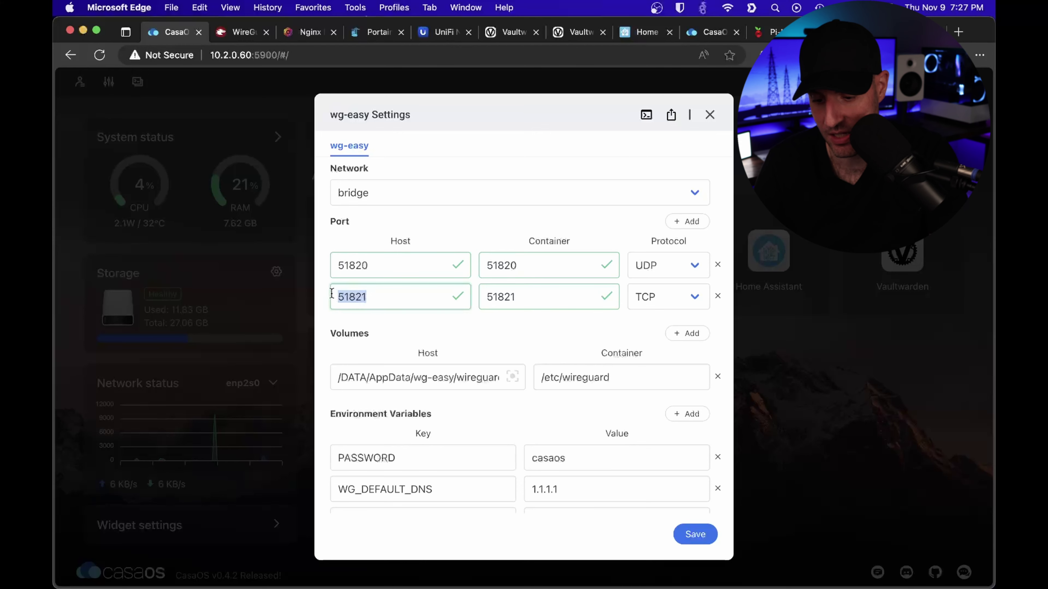
click(378, 297)
click(378, 266)
double_click(379, 266)
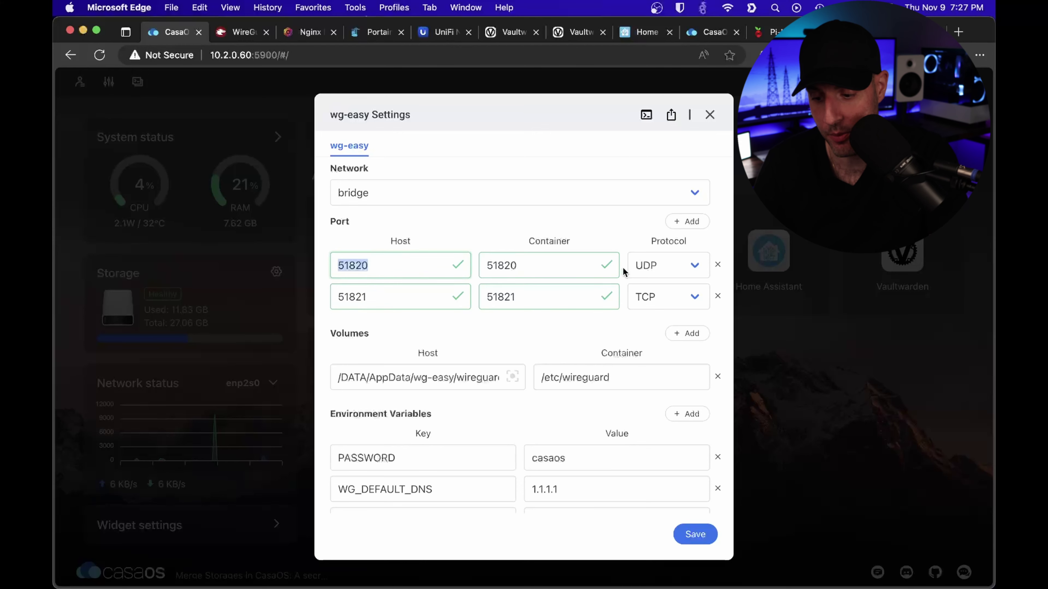
click(562, 333)
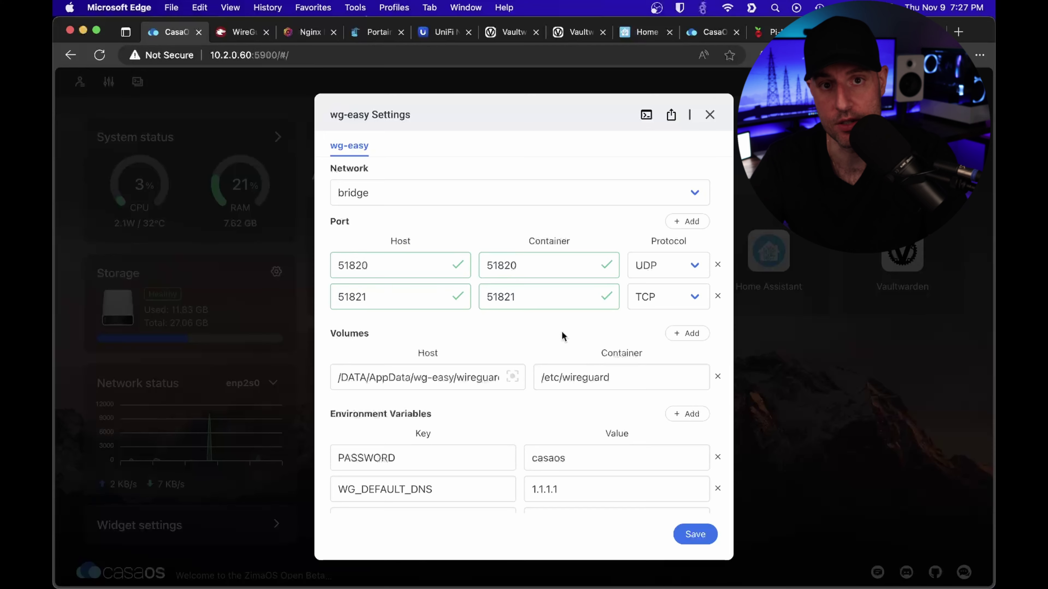
Close the VPN client's QR code and go back to the CasaOS dashboard
click(243, 41)
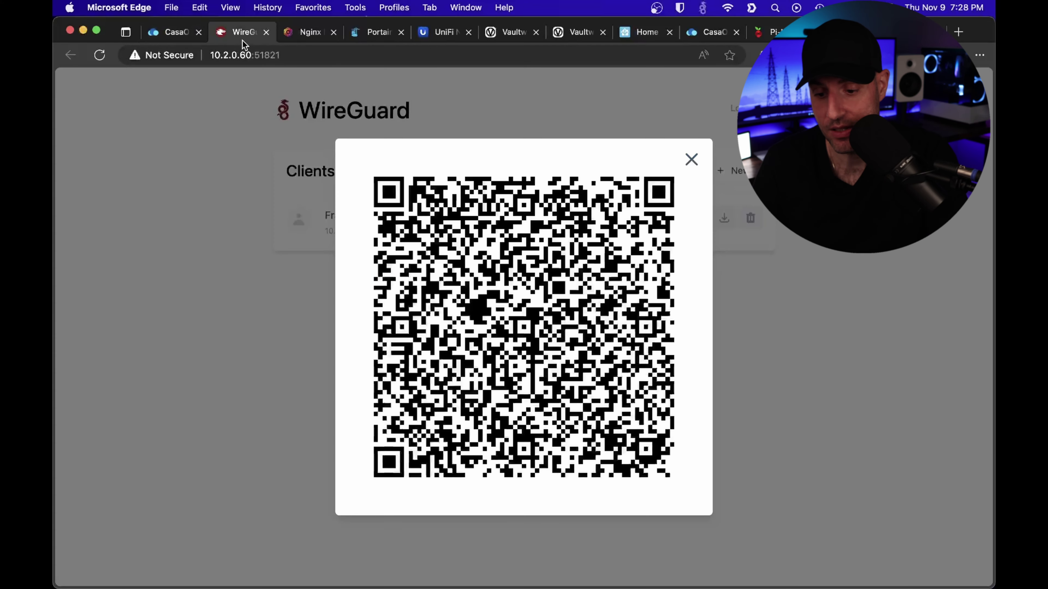
click(697, 164)
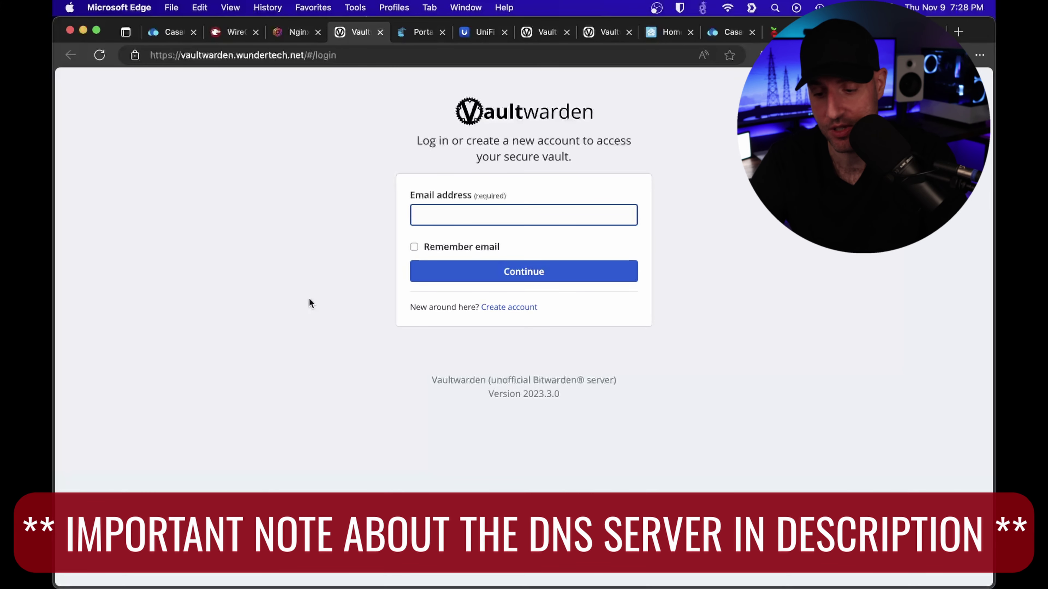
key(super+1)
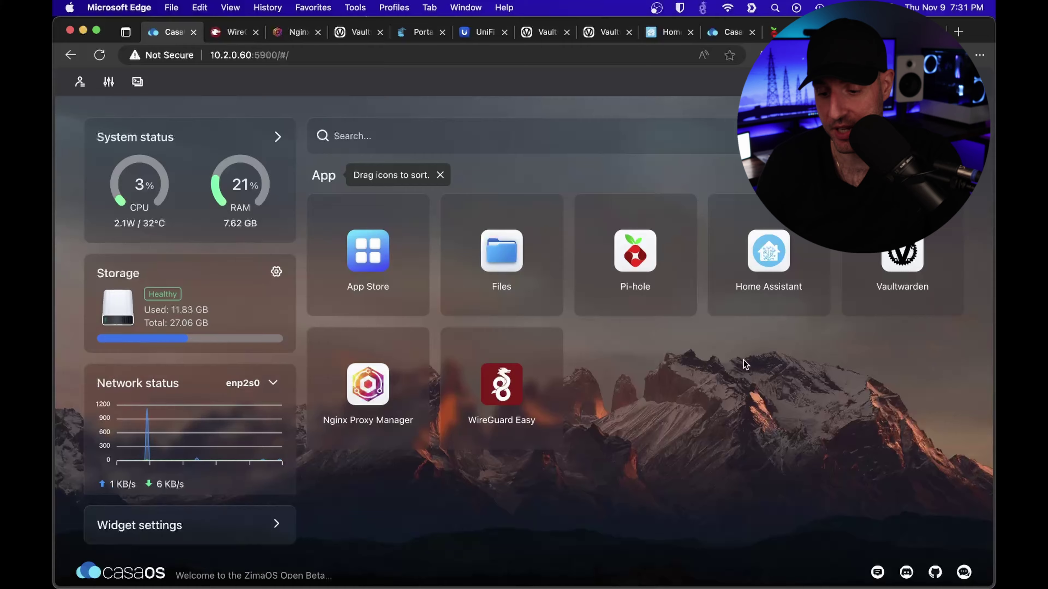
Find Portainer in the CasaOS App Store and start its installation
click(367, 250)
scroll(578, 414, down, 2)
scroll(579, 414, down, 10)
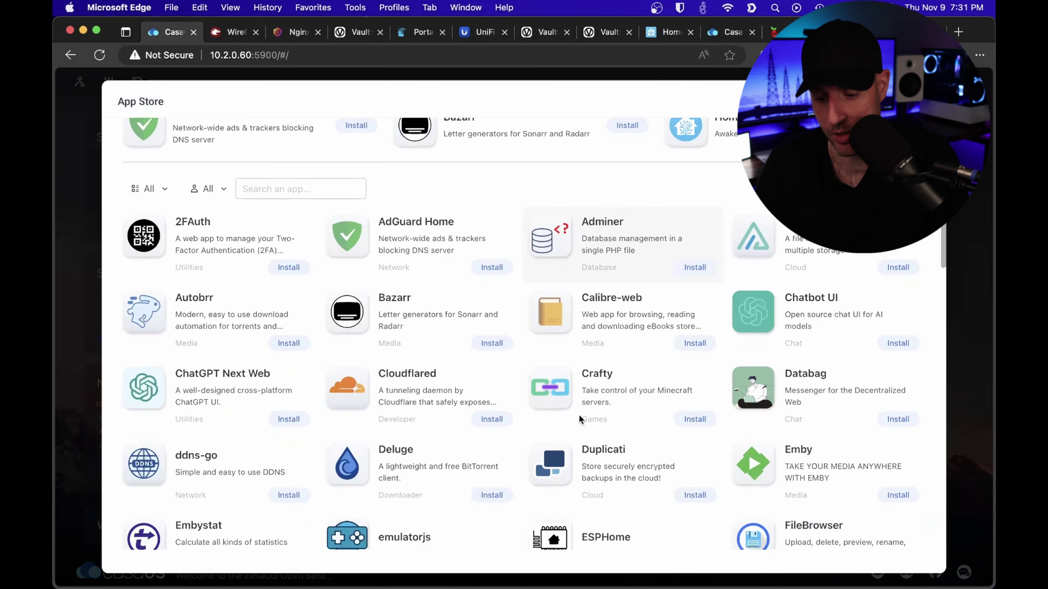
scroll(579, 416, down, 12)
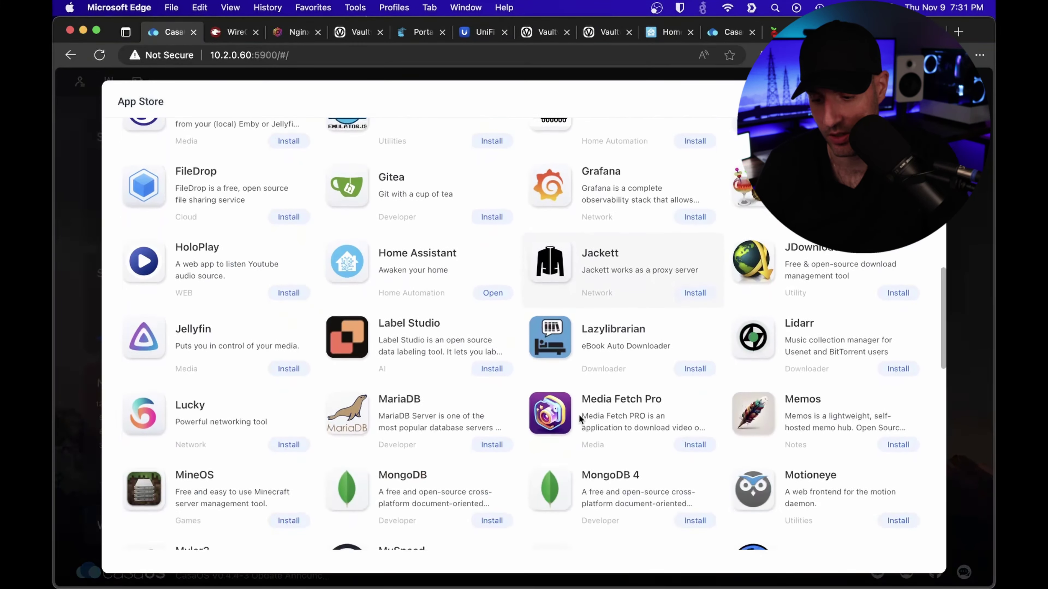
scroll(578, 414, down, 3)
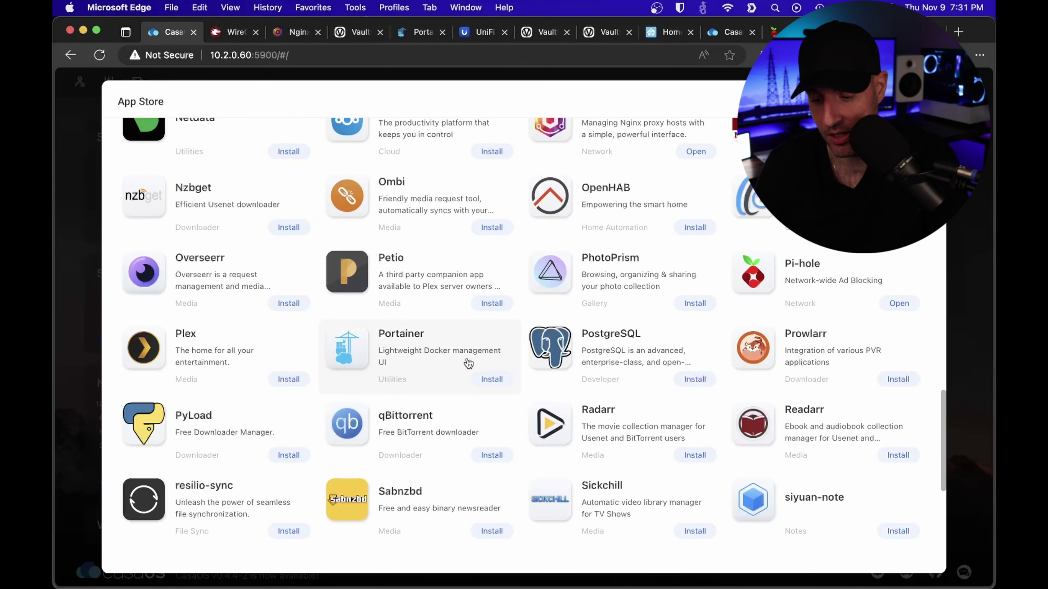
scroll(483, 371, down, 2)
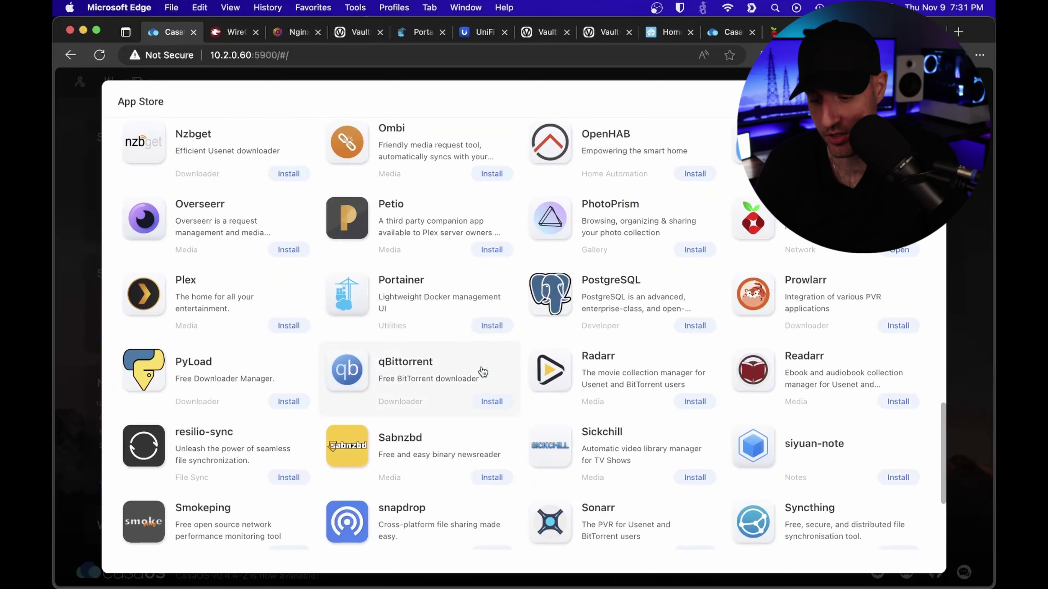
scroll(483, 371, up, 1)
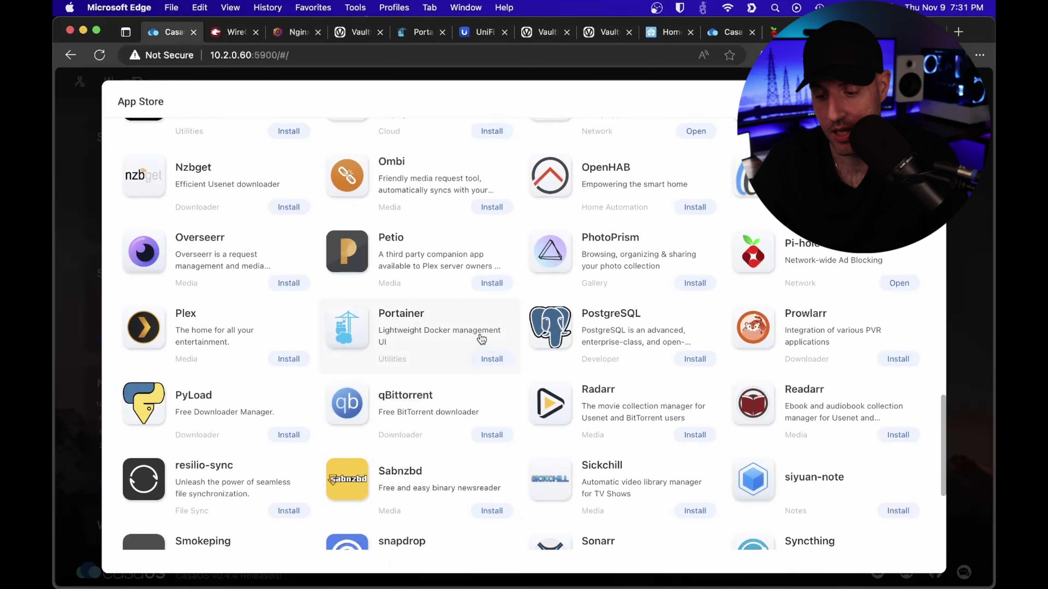
click(492, 359)
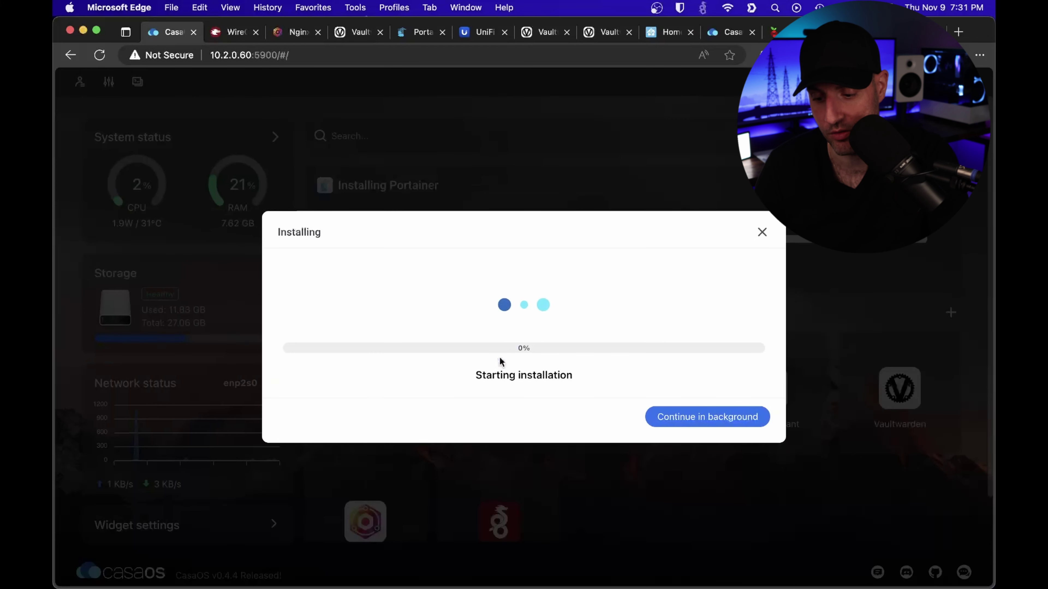